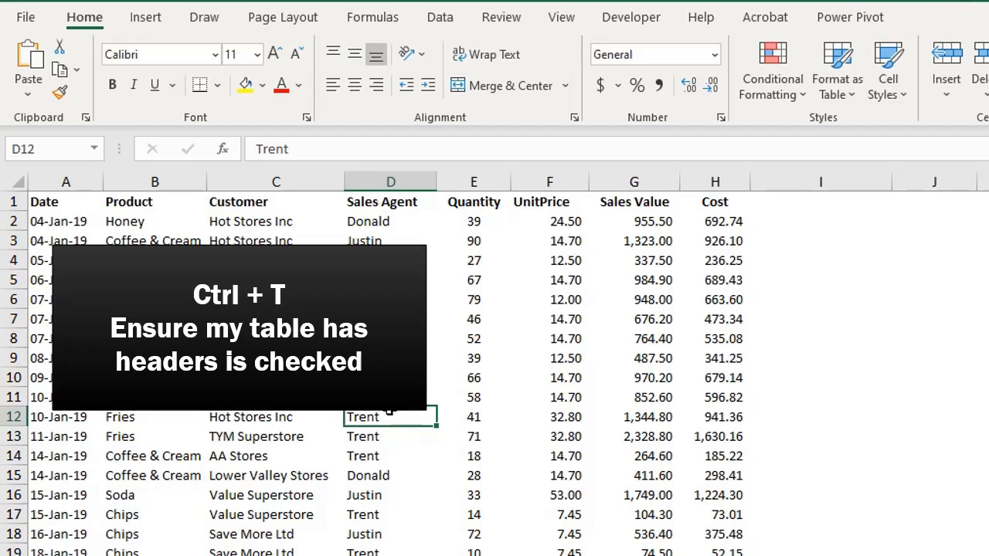
- Convert the sales data range to a table with headers and create a PivotTable from it on a new worksheet
key("ctrl+t")
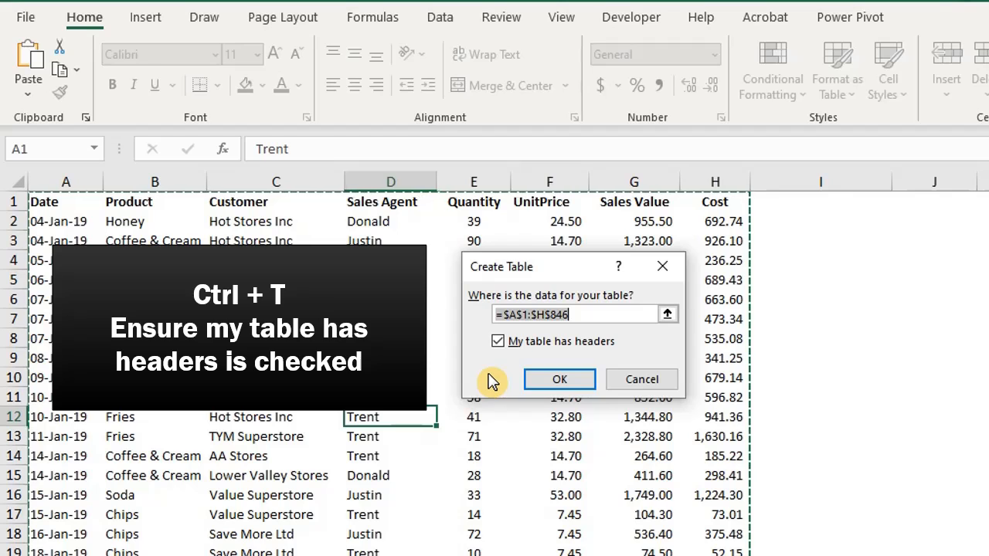
left_click(558, 379)
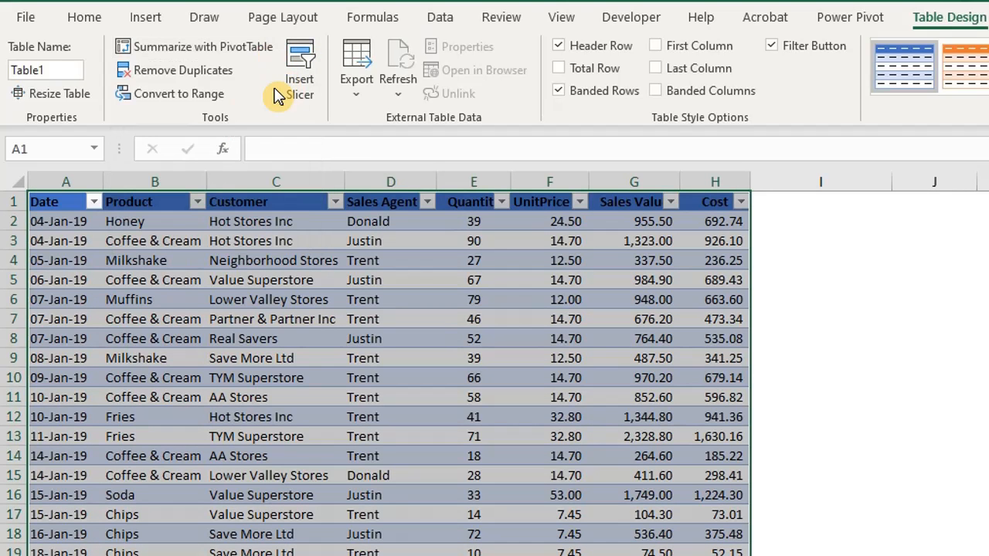
left_click(164, 29)
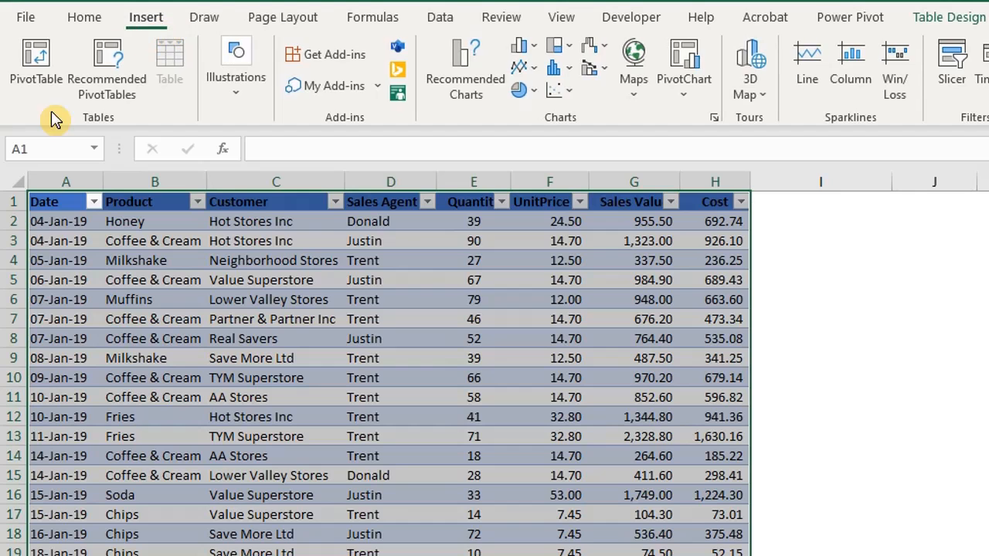
left_click(28, 96)
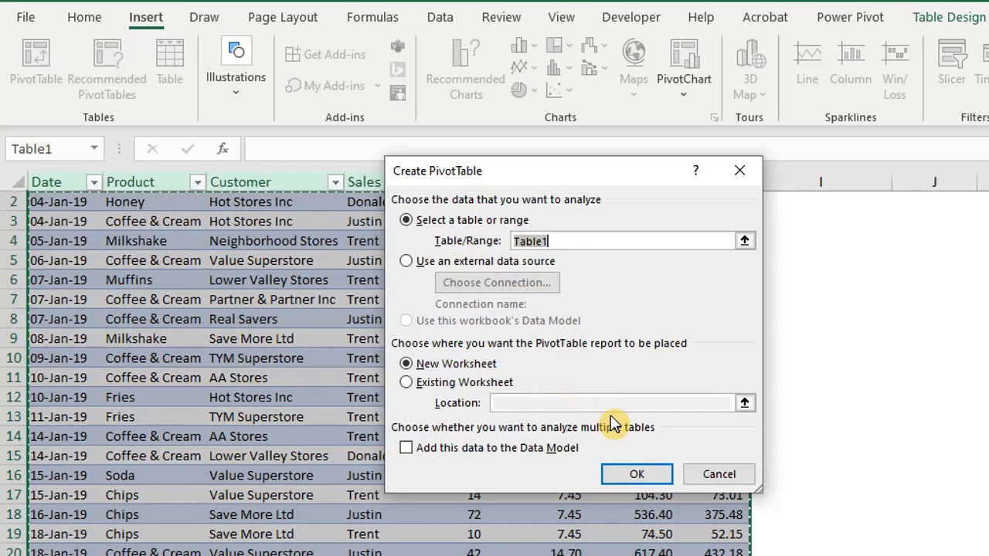
left_click(650, 471)
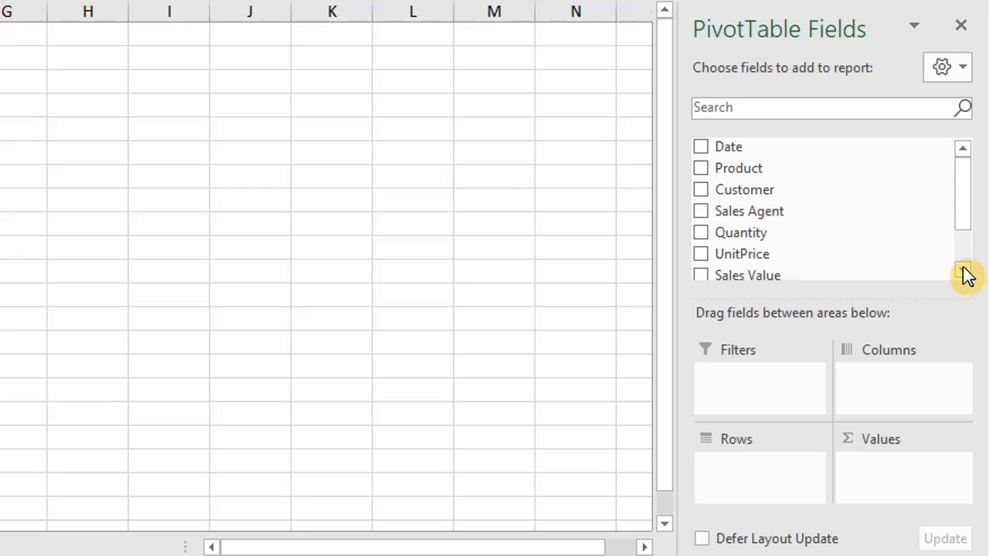
- Switch the PivotTable field list to the side-by-side layout and back to the stacked layout
mouse_move(965, 198)
left_mouse_down()
mouse_move(965, 229)
mouse_move(960, 188)
left_mouse_up()
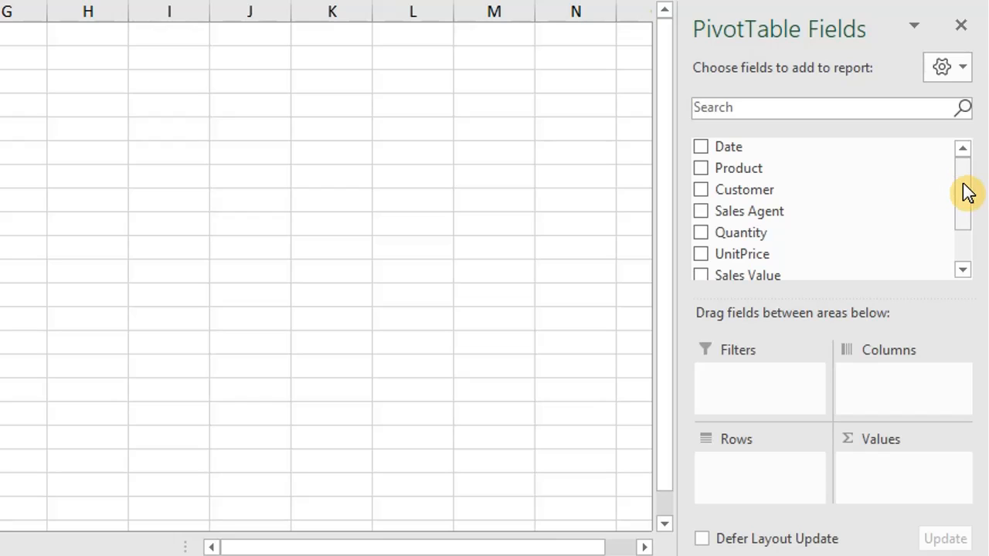
left_click(963, 71)
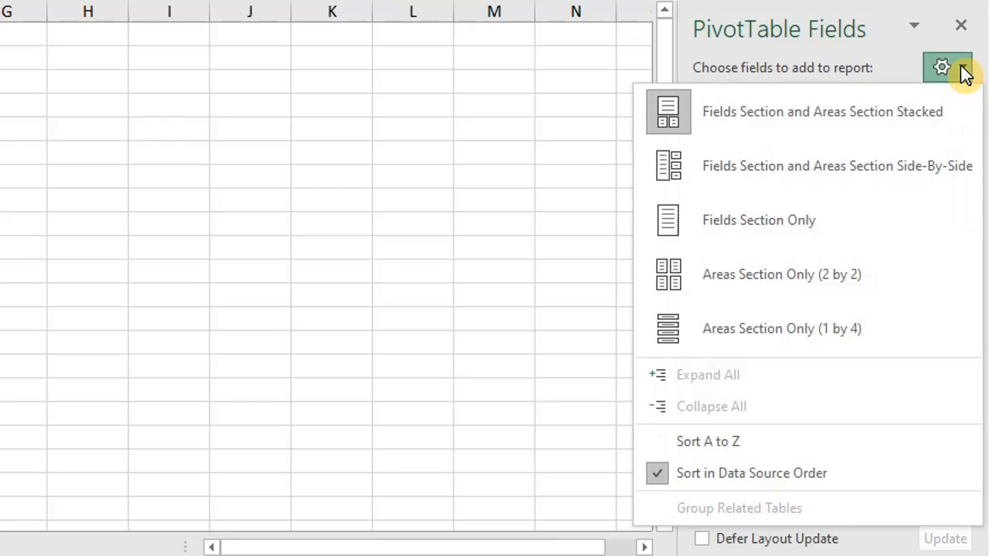
left_click(957, 164)
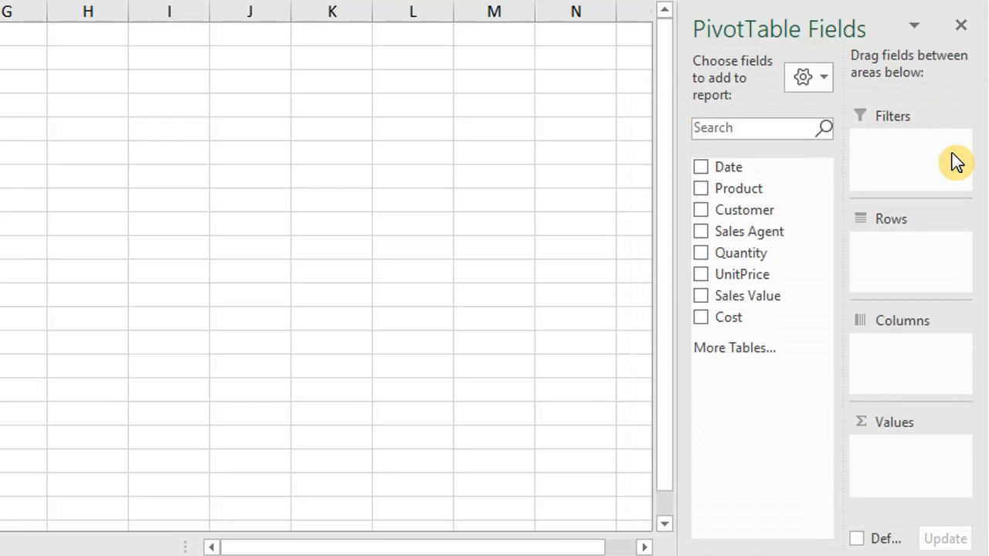
left_click(812, 79)
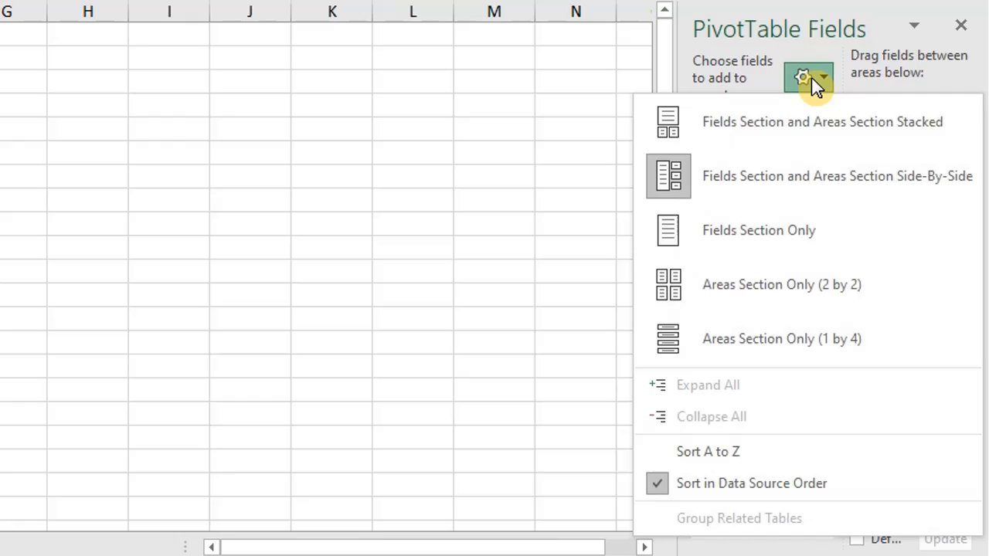
left_click(818, 118)
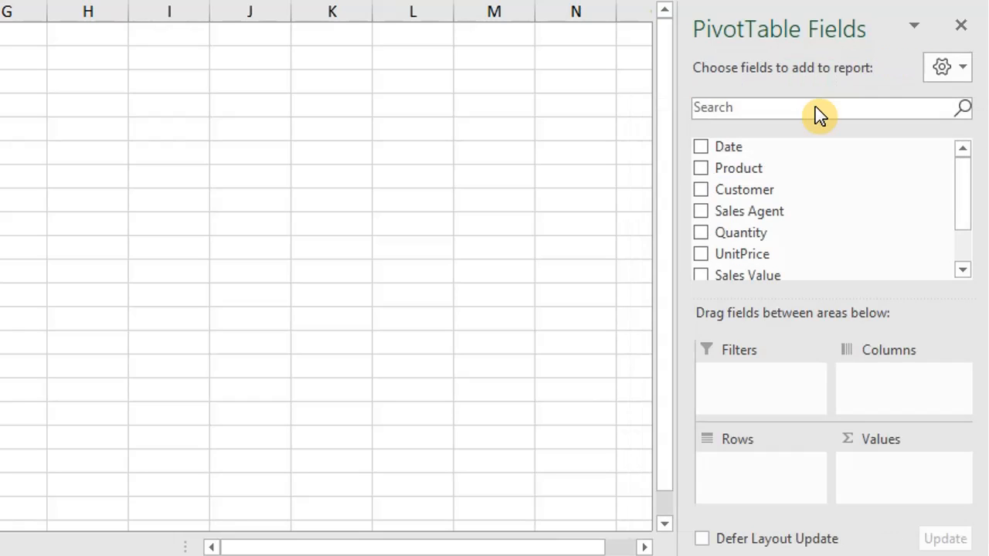
- Close and reshow the PivotTable field list, and float it over the worksheet near the empty pivot table
left_click(961, 32)
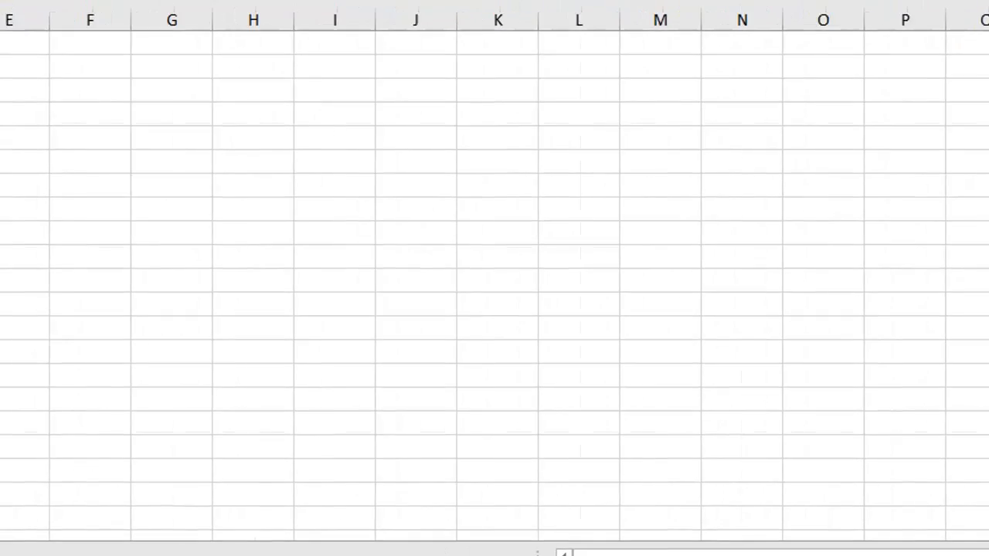
right_click(136, 284)
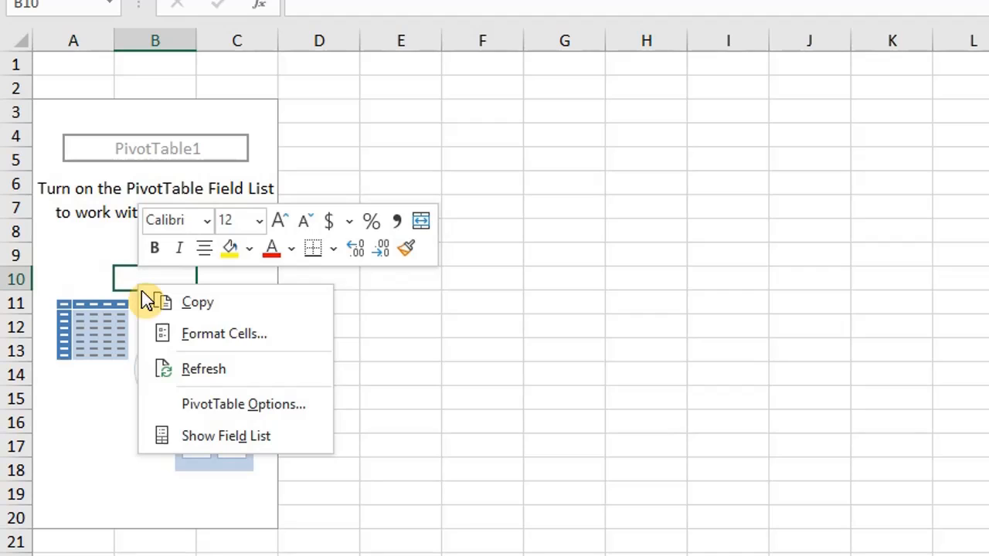
left_click(216, 436)
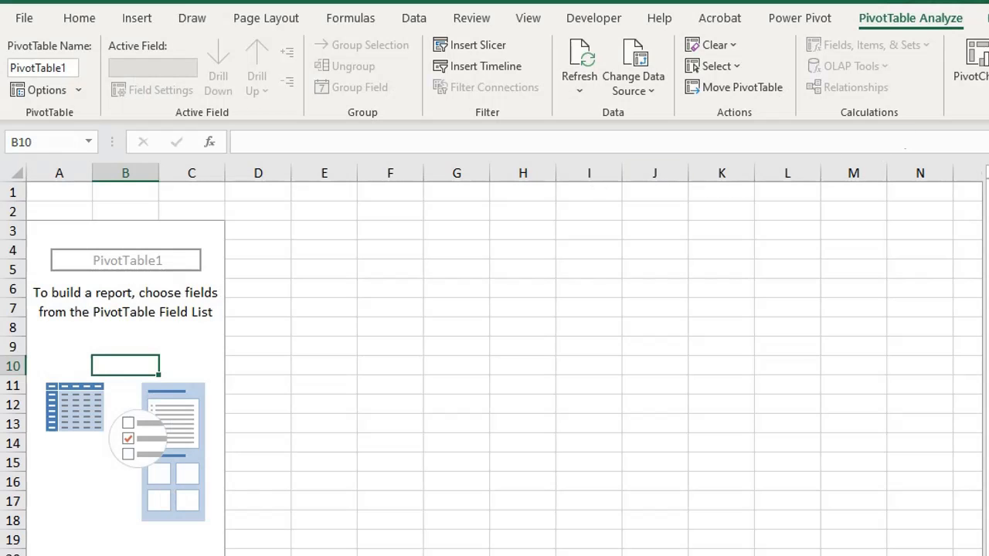
left_click_drag(766, 210, 631, 153)
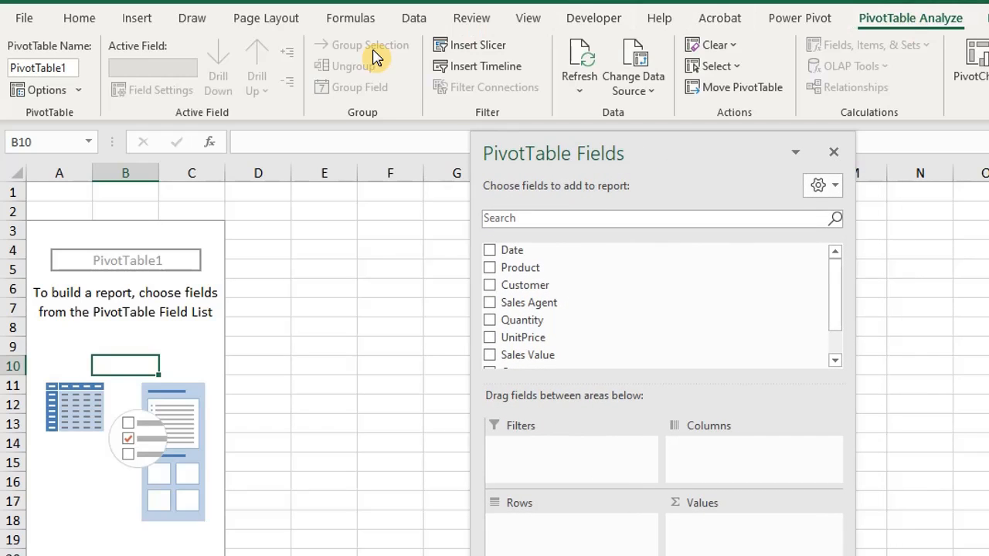
- Rename the PivotTable as Sale Pivot
left_click(70, 68)
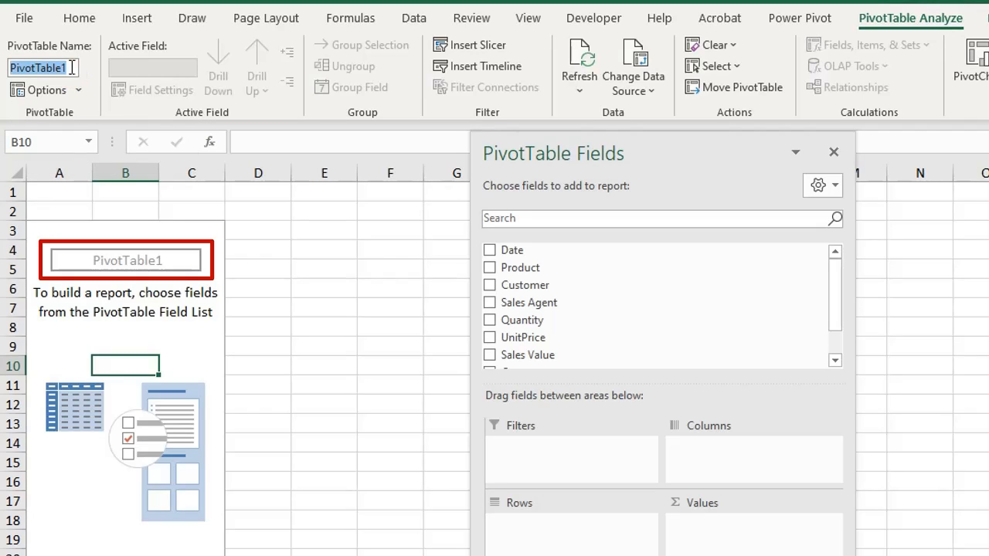
type("Sale Pivot")
key("Return")
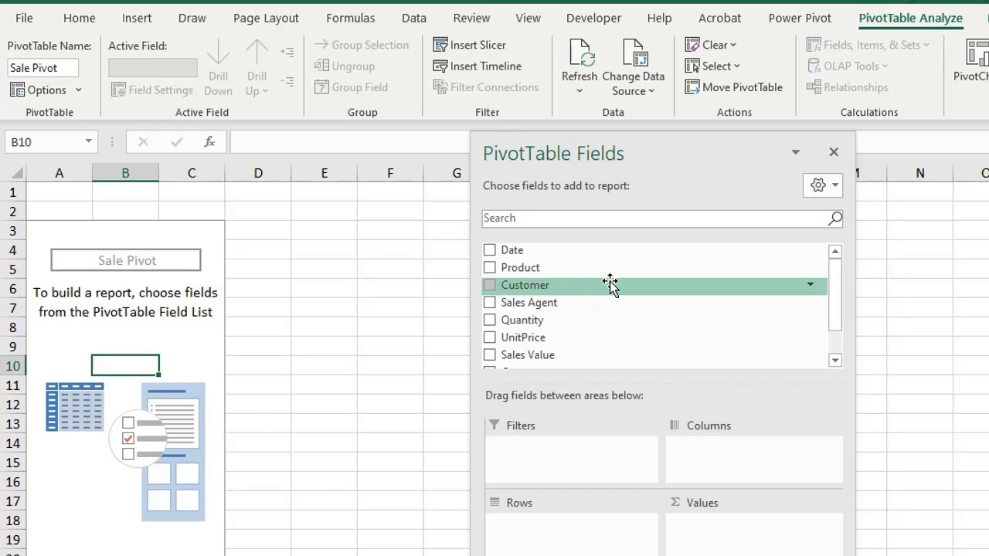
- Add the Customer field to the pivot table's rows and the Sales Value field to its values
left_click_drag(610, 284, 625, 537)
left_click_drag(560, 357, 727, 543)
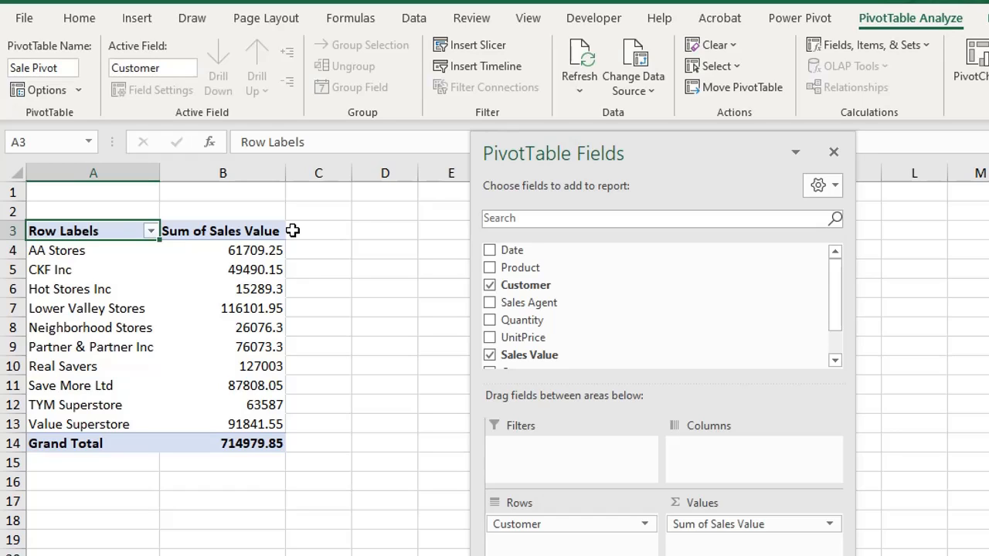
- Drill down into the sales value of CKF Inc and autofit the Date column of the detail table
left_click(265, 270)
double_click(264, 270)
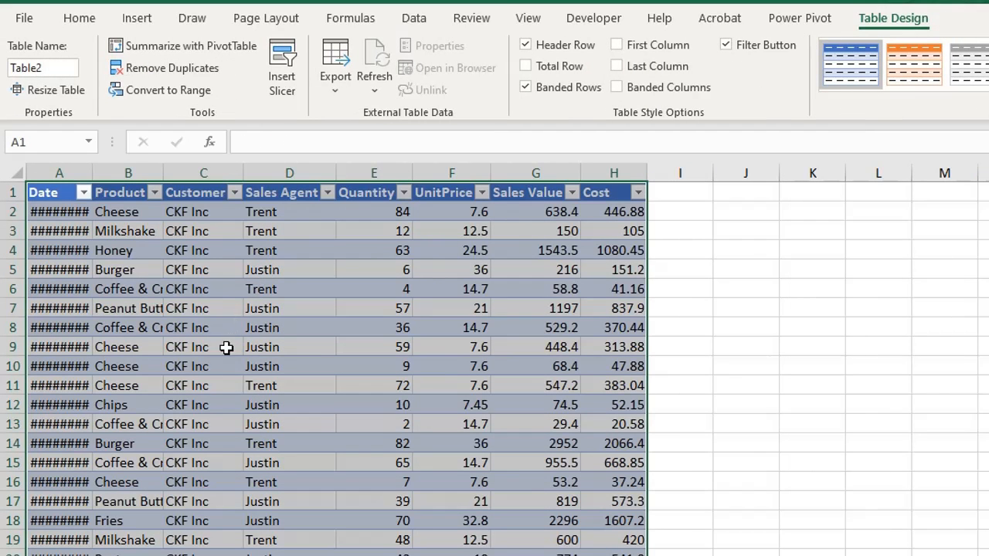
double_click(92, 172)
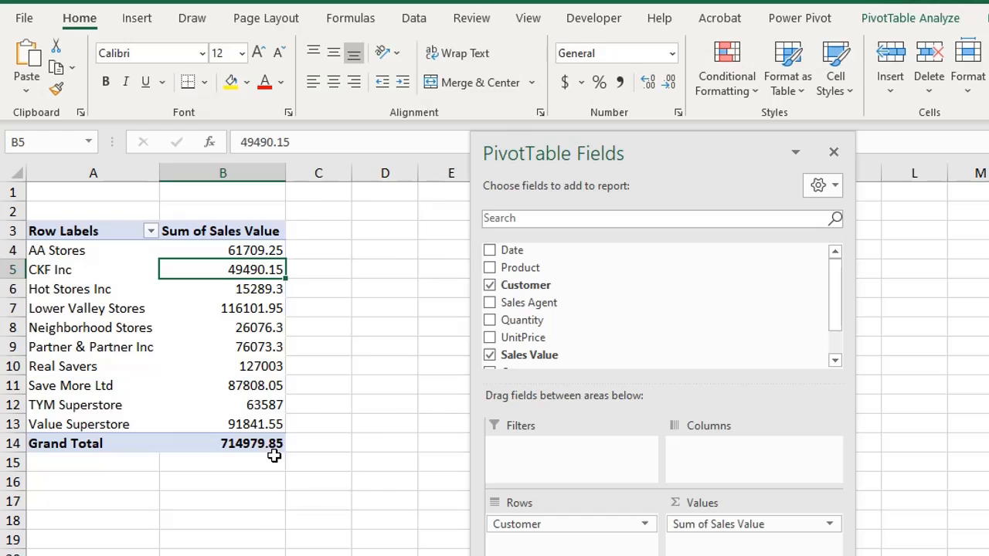
- Summarize the pivot table's sales values by Average, and undo that change
right_click(247, 267)
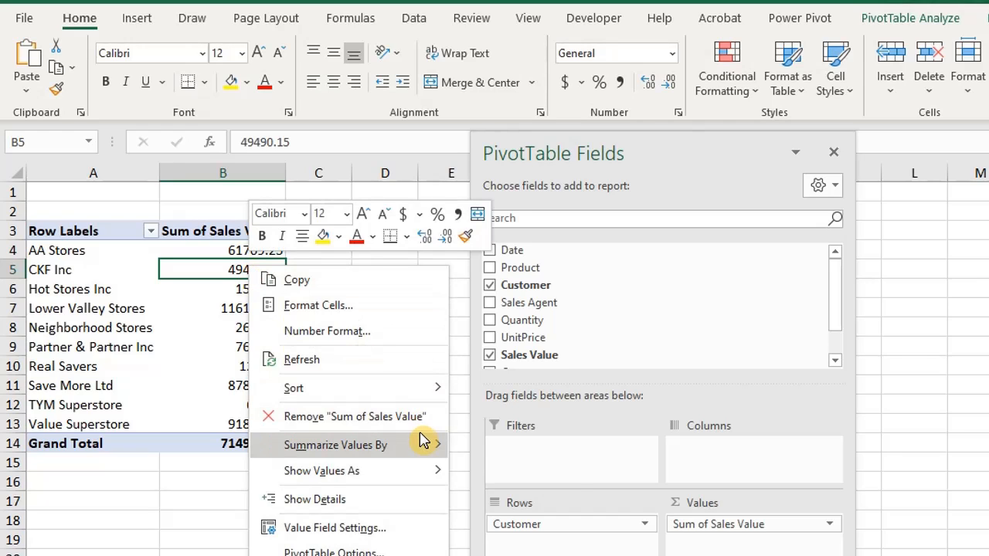
mouse_move(423, 446)
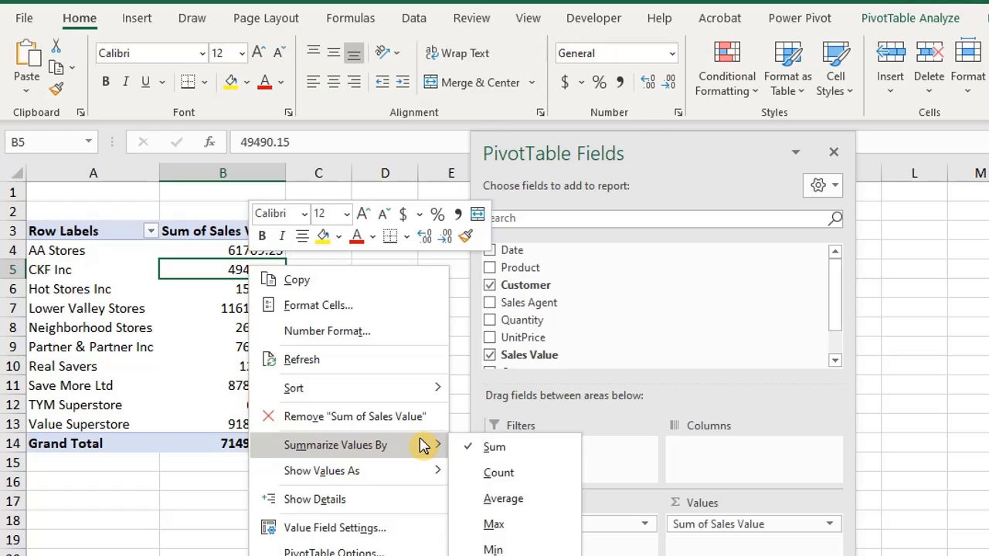
left_click(494, 499)
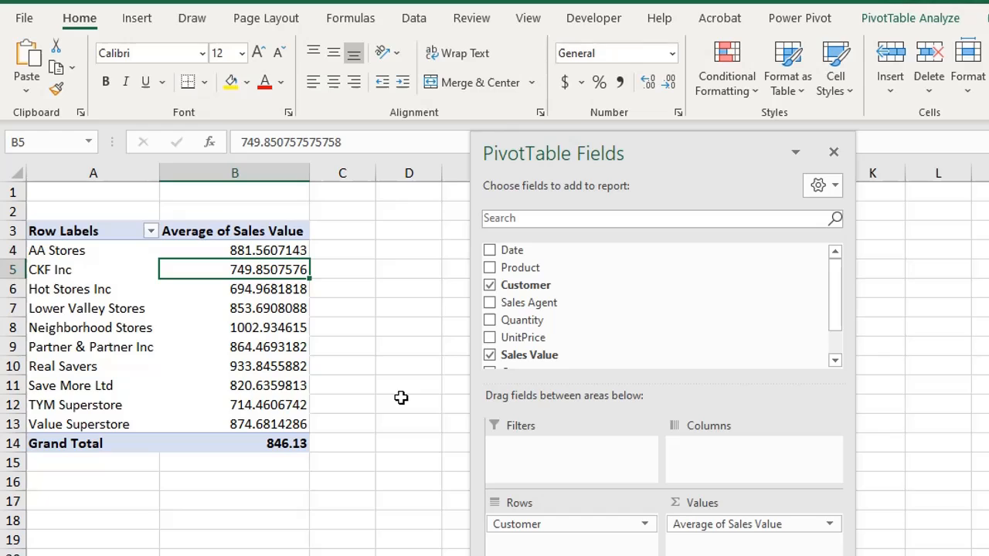
key("ctrl+z")
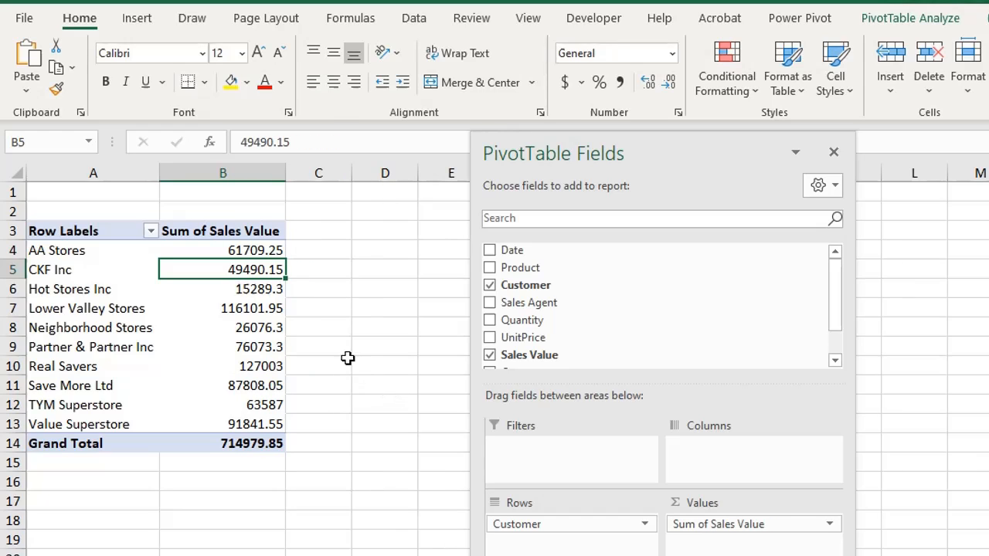
- Rename the pivot table's value column header in B3 as "Sales $" and center it
left_click(276, 224)
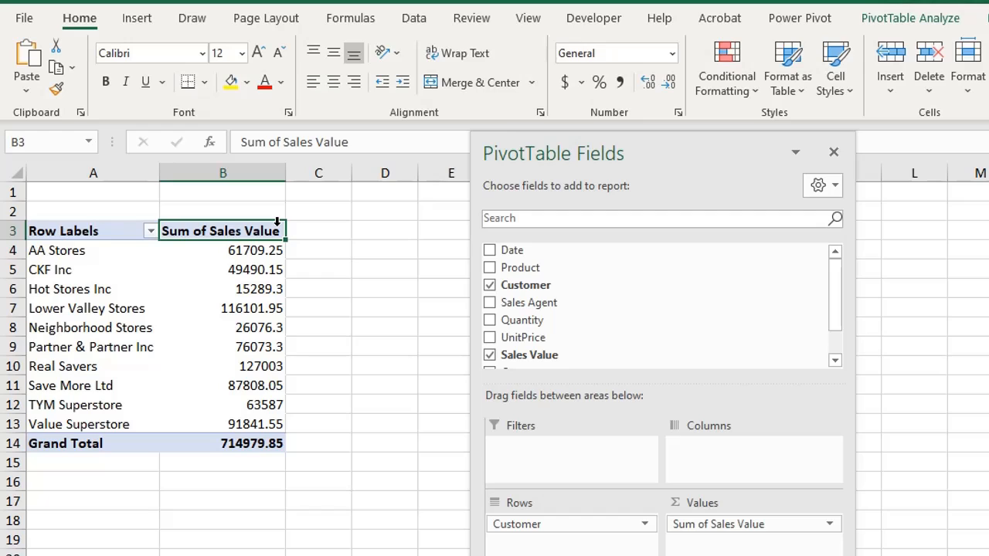
type("Sales")
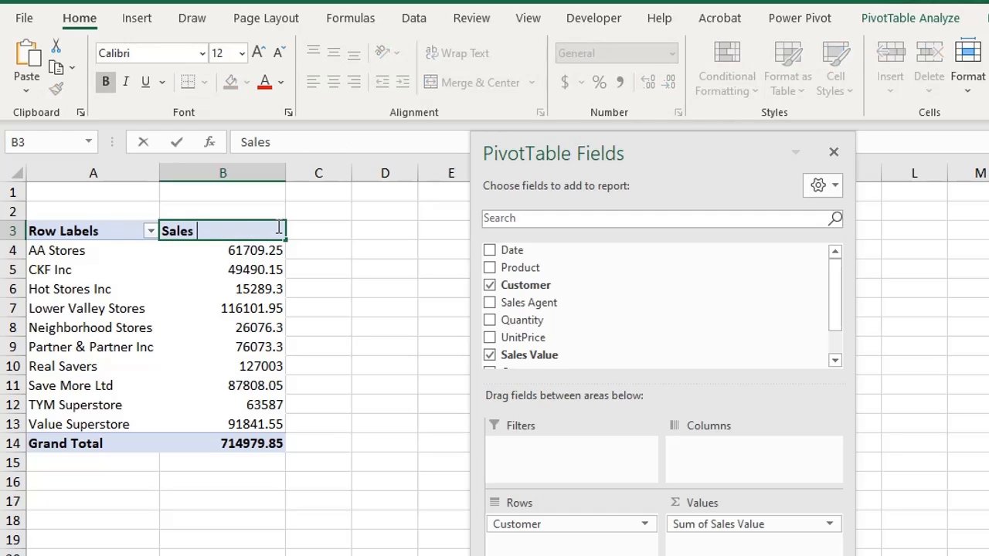
type(" $")
key("Return")
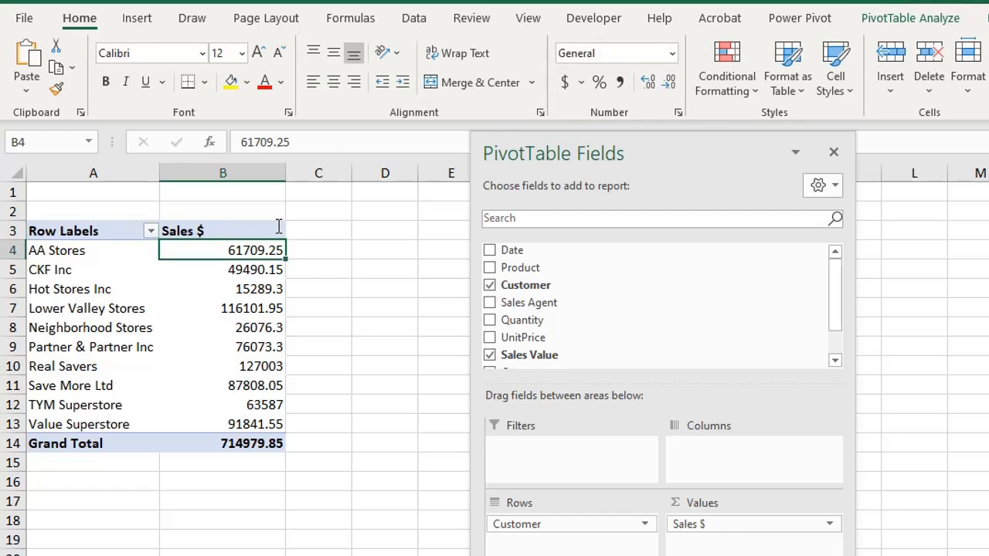
left_click(276, 223)
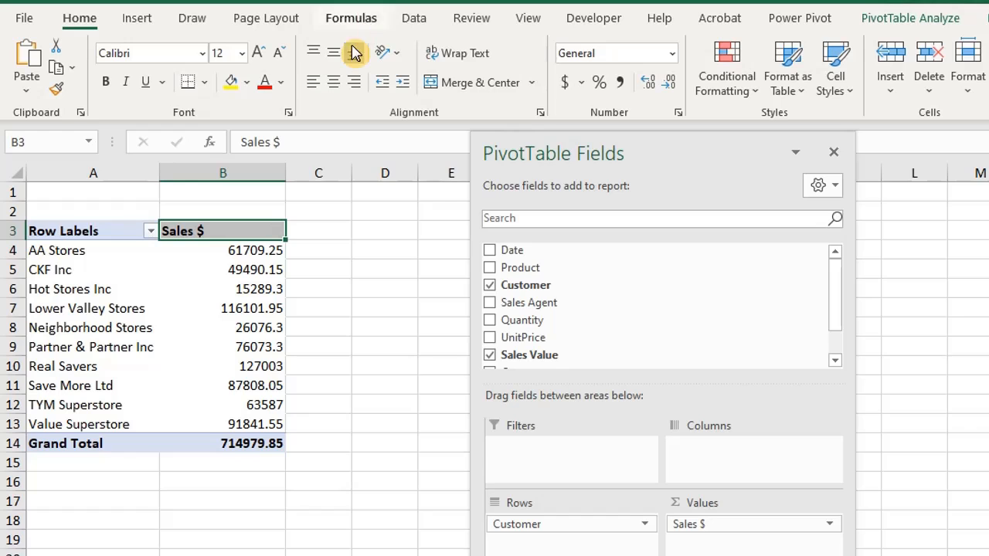
left_click(334, 82)
left_click(369, 304)
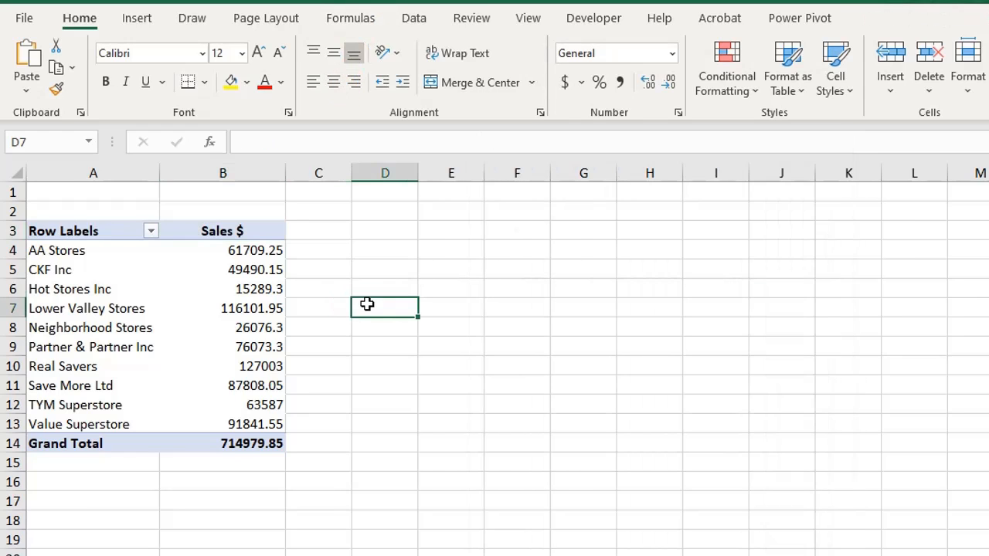
- Show the pivot table's sales values as % of Grand Total
right_click(259, 277)
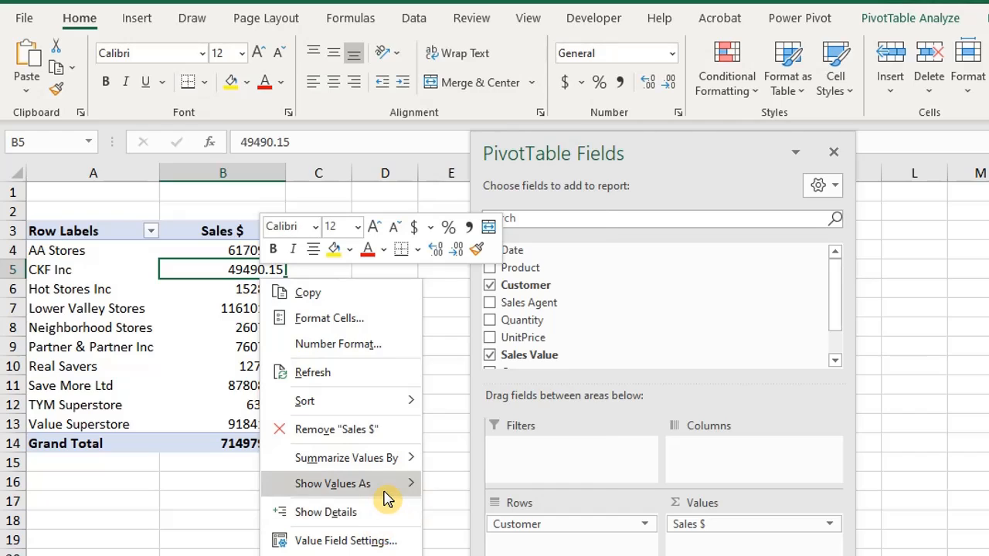
mouse_move(386, 491)
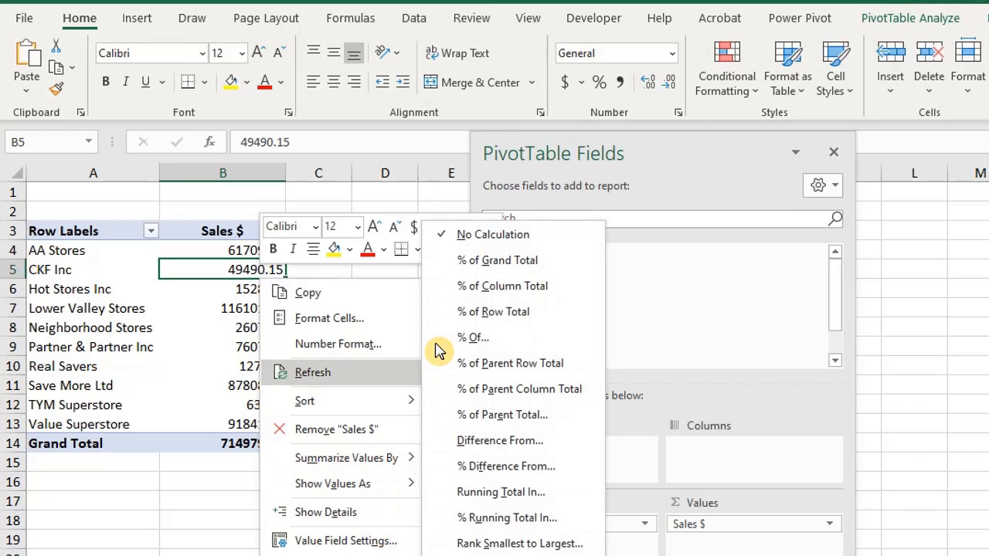
left_click(485, 263)
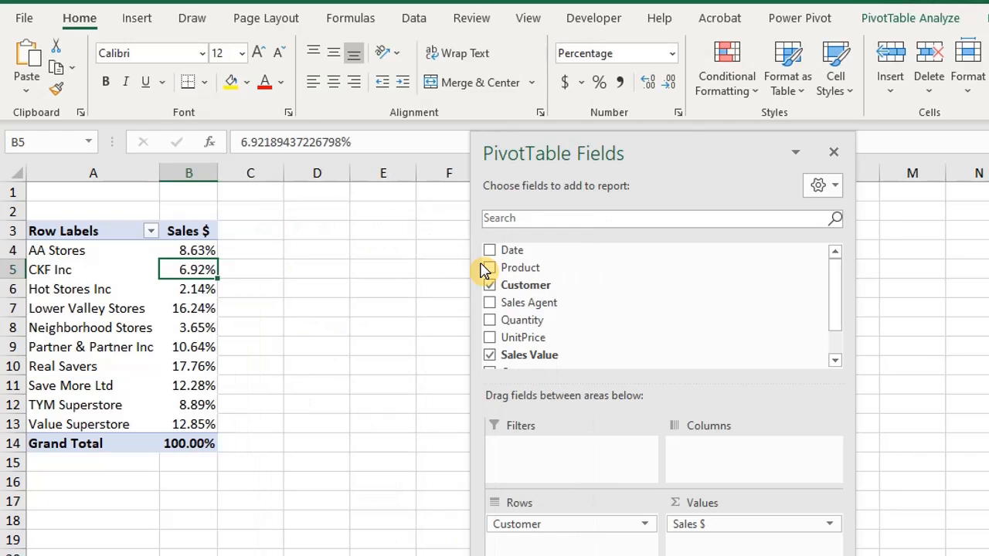
- Rename the value column header in B3 as "% Sales" and widen column B slightly
left_click(198, 231)
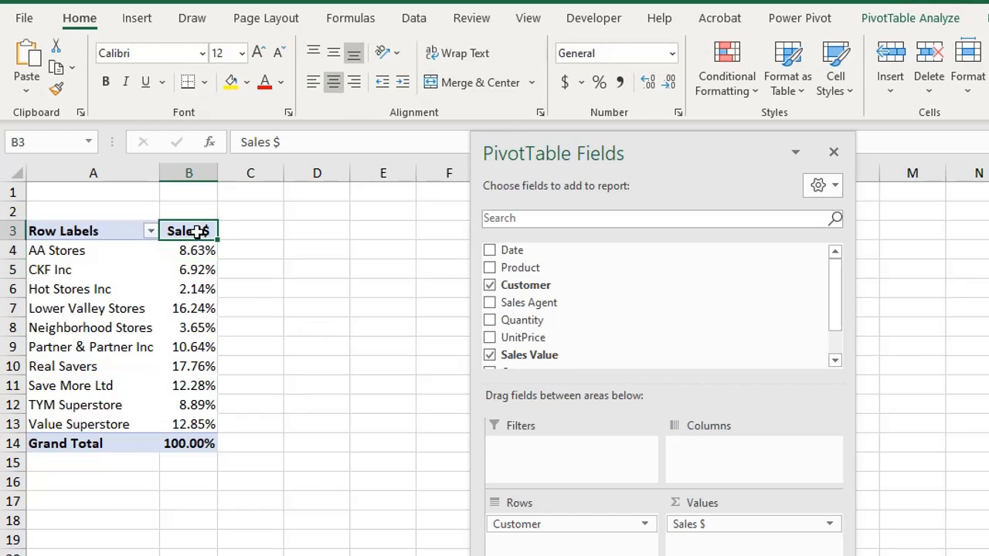
type("% S")
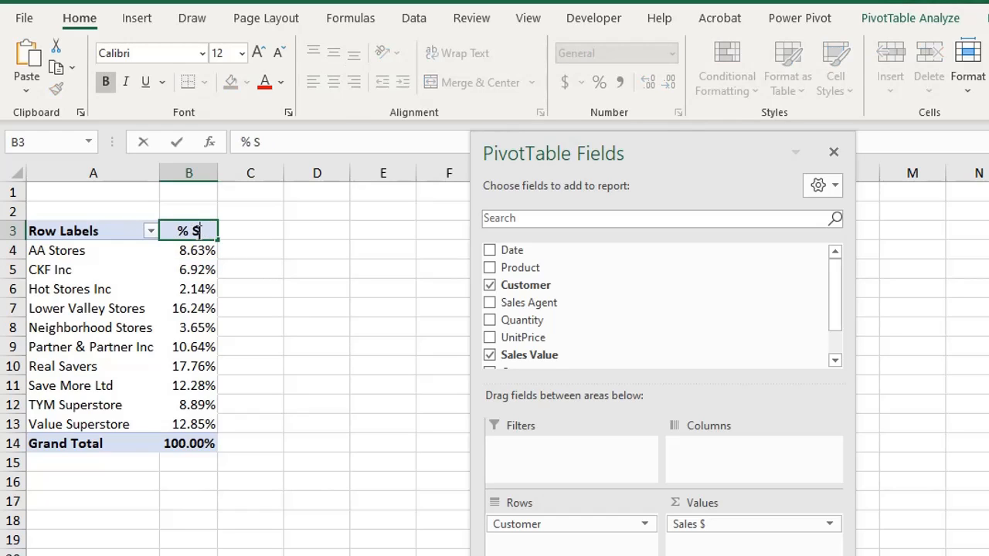
type("ales")
key("Return")
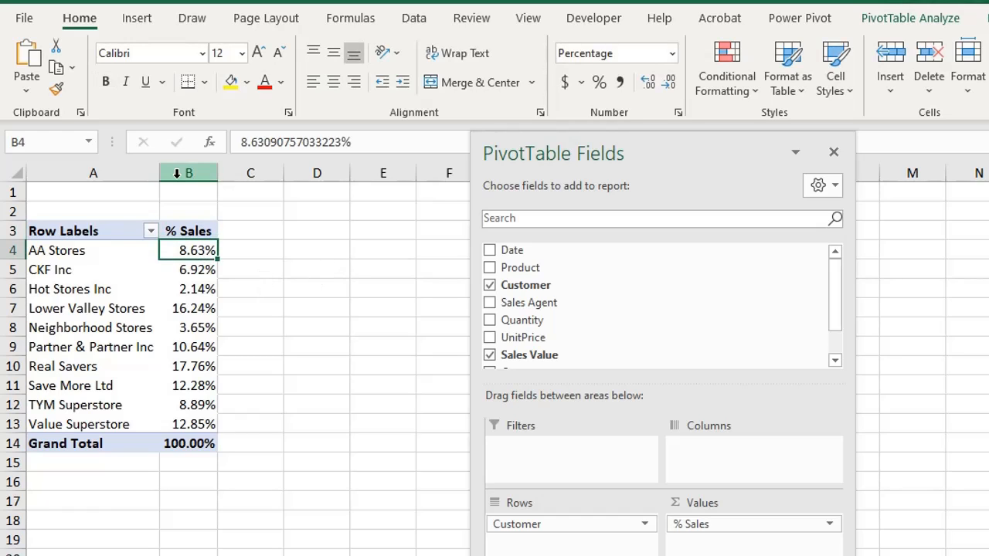
left_click_drag(217, 172, 230, 173)
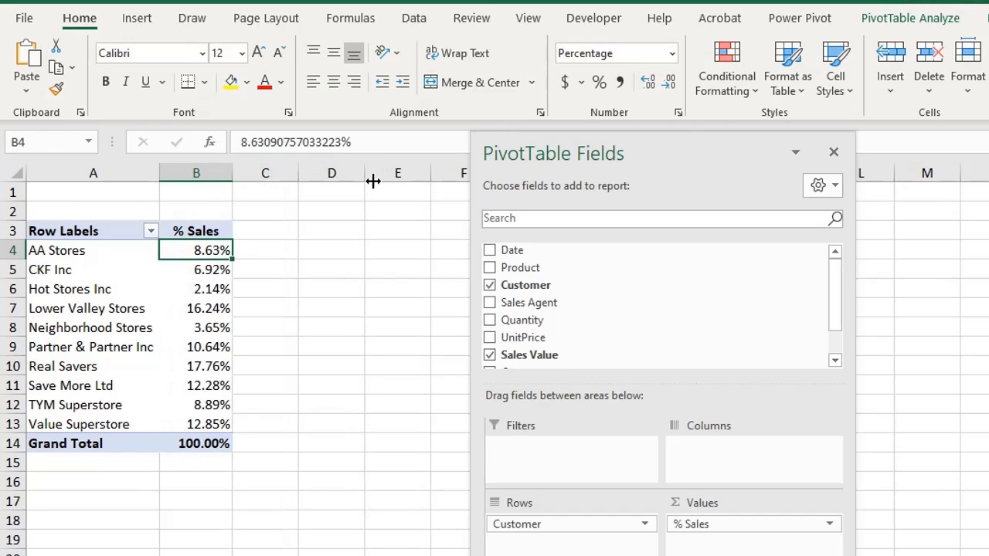
- Add Sales Value to the pivot table's values a second time, before % Sales, and rename its header in B3 as "Sales $"
left_click_drag(563, 144, 474, 141)
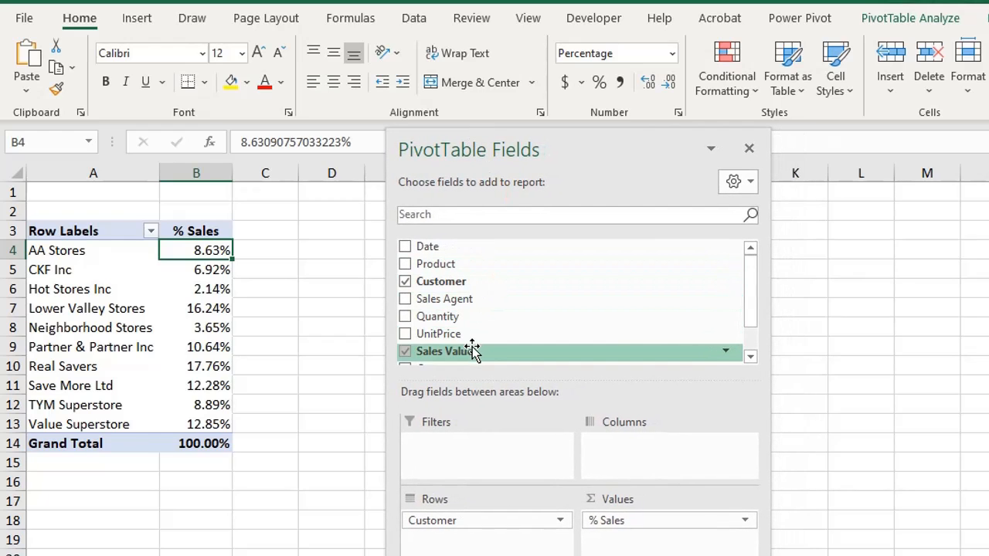
left_click_drag(475, 348, 643, 517)
left_click(238, 231)
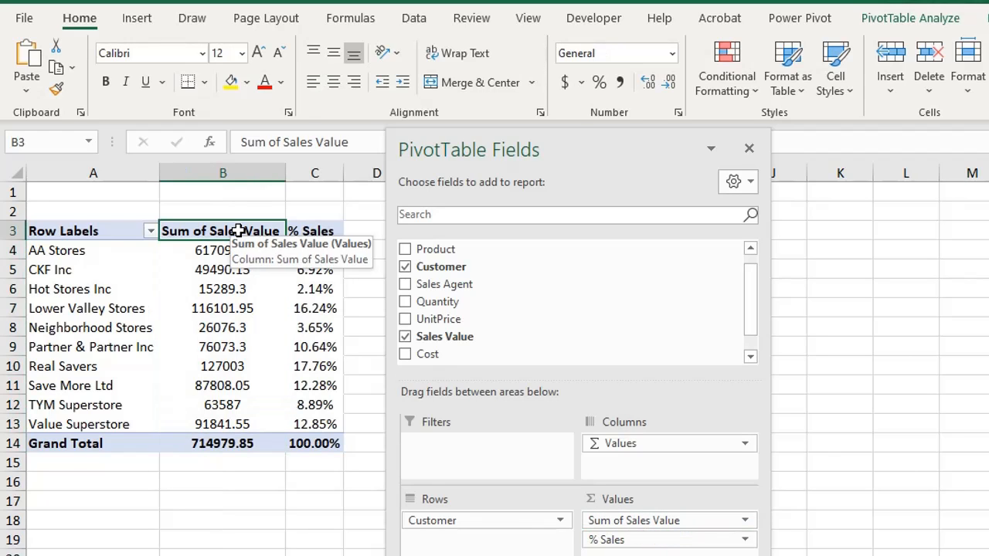
type("Sales $")
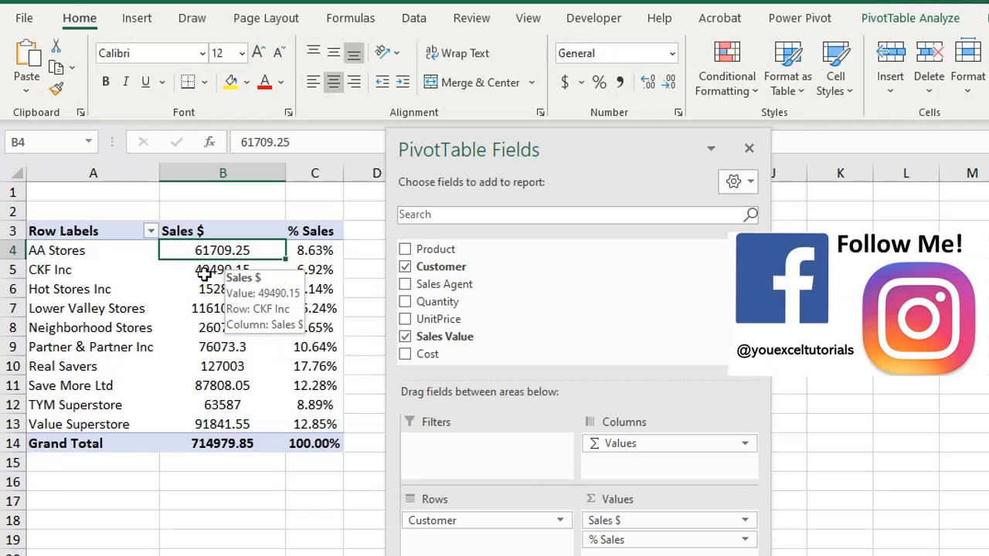
- Format the Sales $ values as Number with two decimal places and a thousands separator
right_click(203, 272)
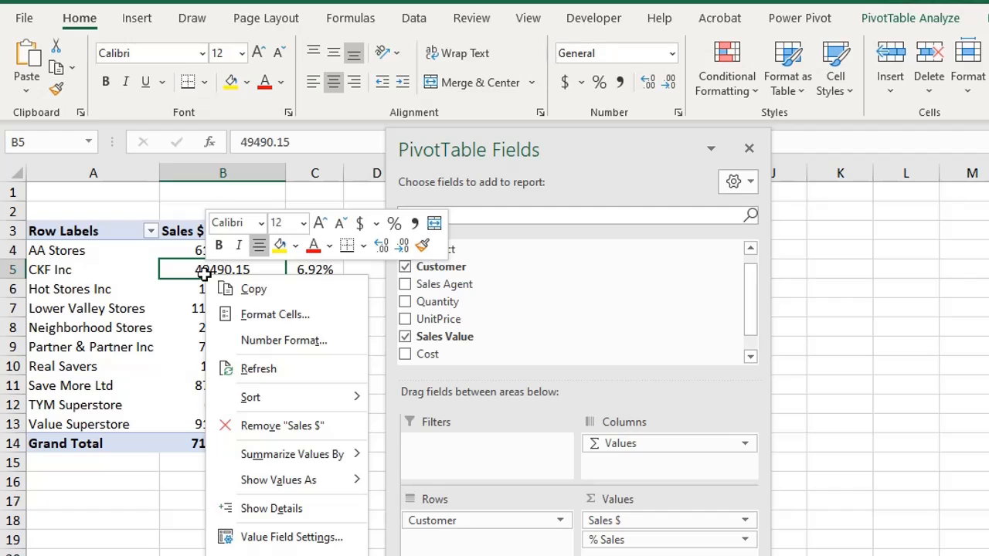
left_click(294, 349)
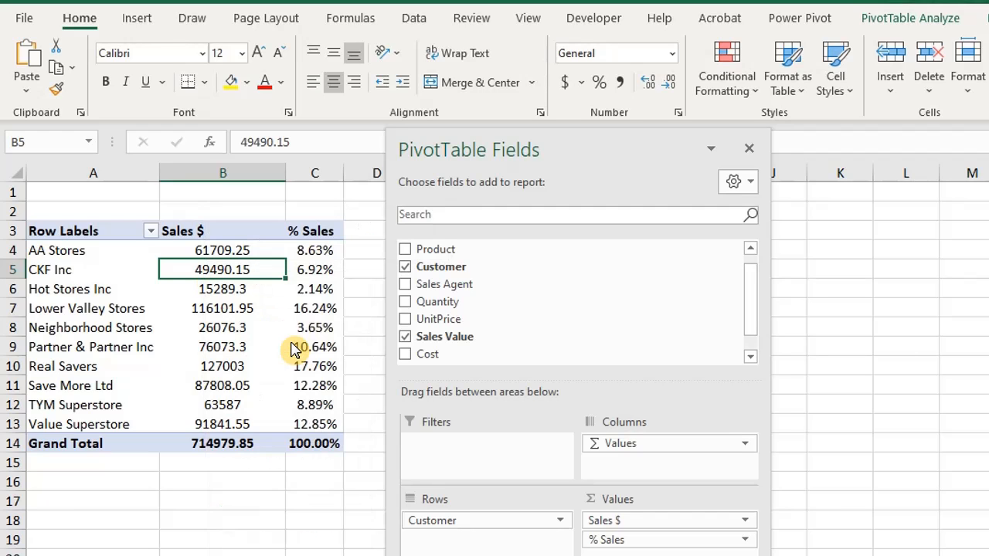
left_click_drag(276, 121, 512, 147)
left_click(361, 232)
left_click(423, 283)
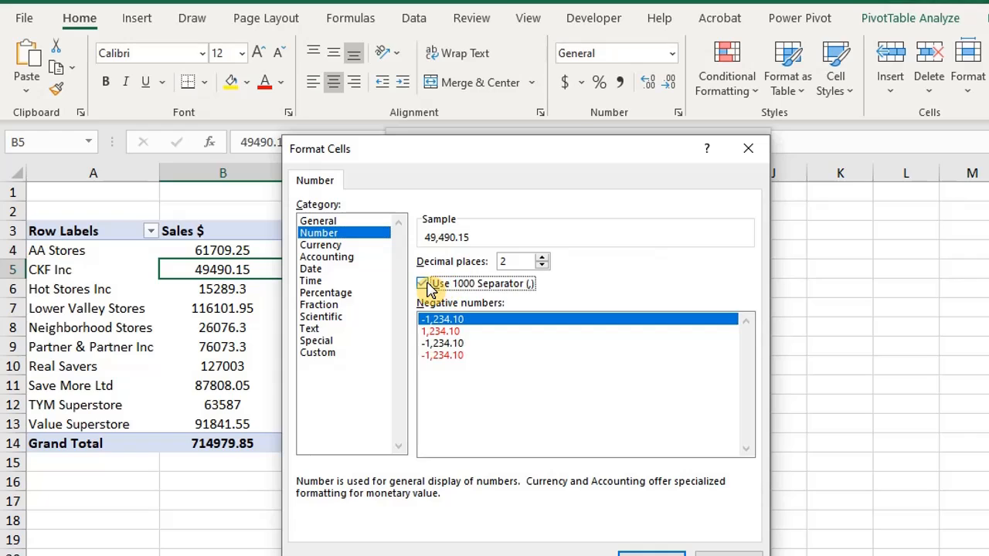
left_click(645, 550)
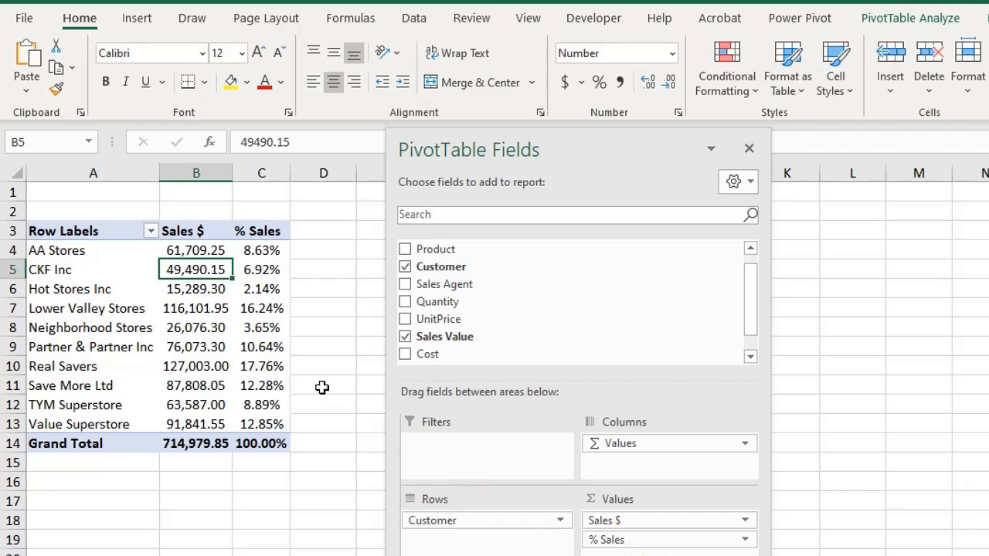
- Sort the pivot table's customers by Sales $ from largest to smallest
right_click(204, 247)
mouse_move(336, 373)
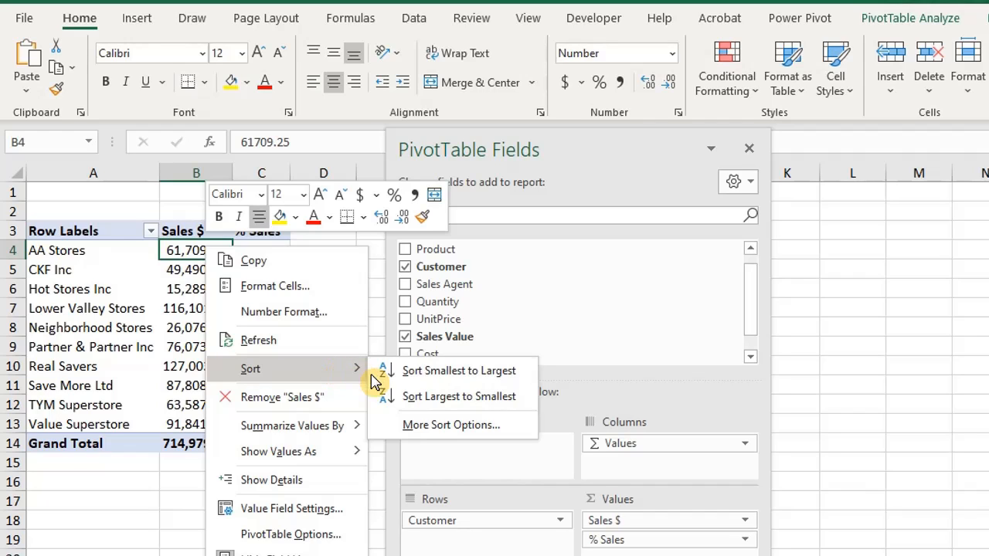
left_click(427, 397)
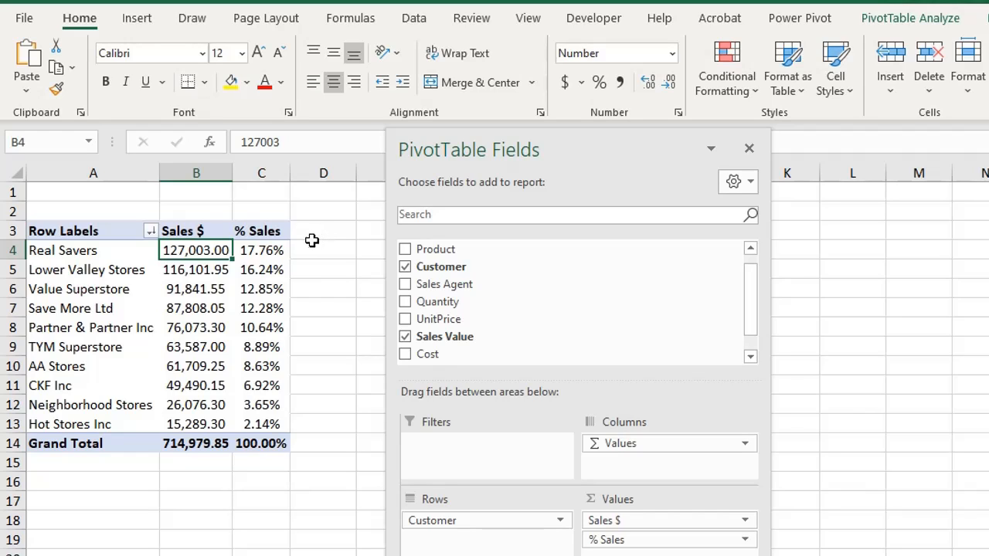
- Filter the customer row labels to show only the top 5 items by Sales $
left_click(150, 231)
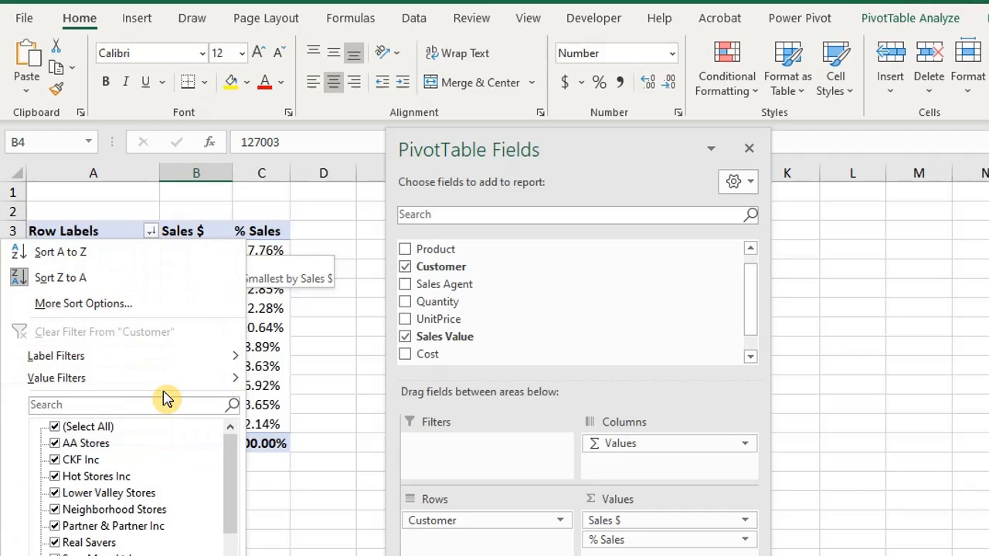
mouse_move(164, 384)
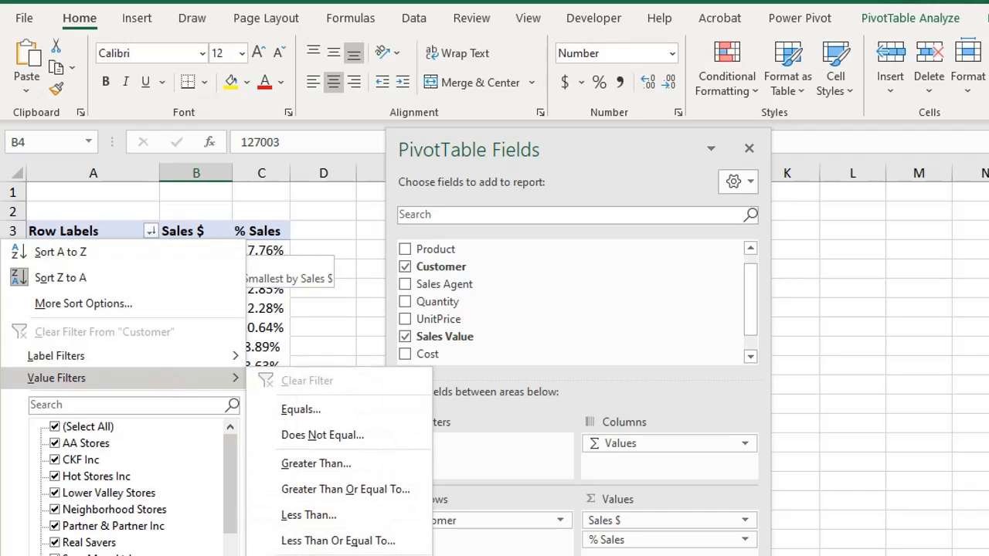
left_click(309, 555)
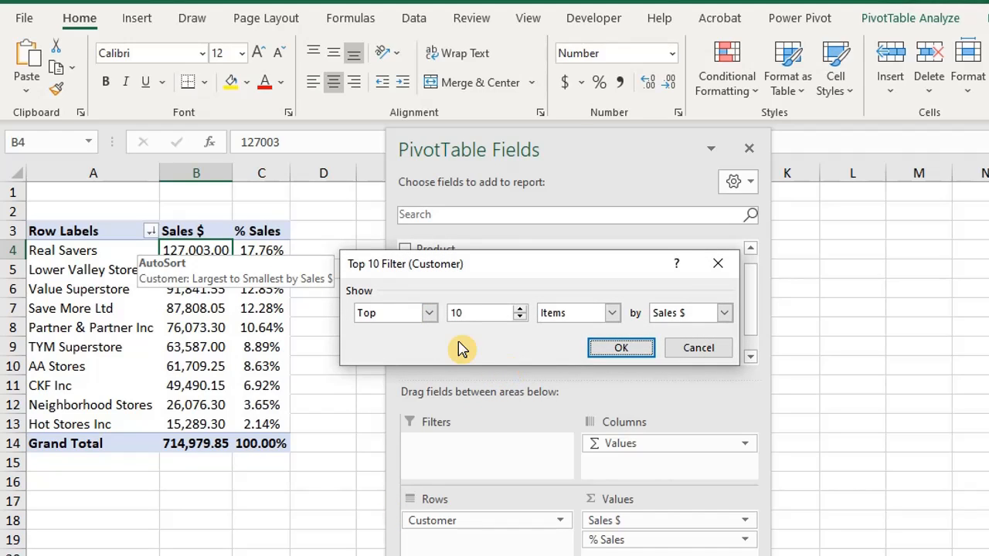
left_click(429, 313)
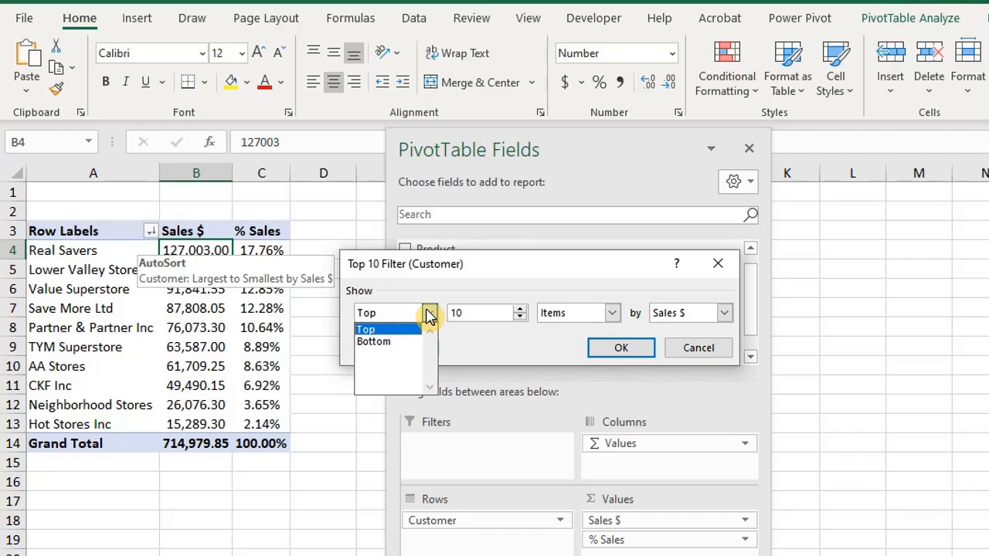
left_click_drag(482, 313, 447, 320)
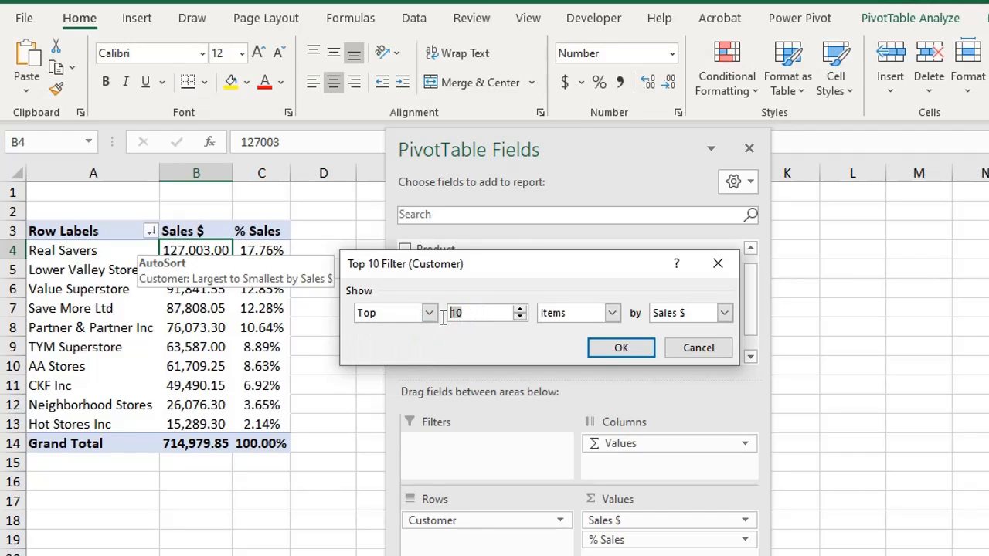
type("5")
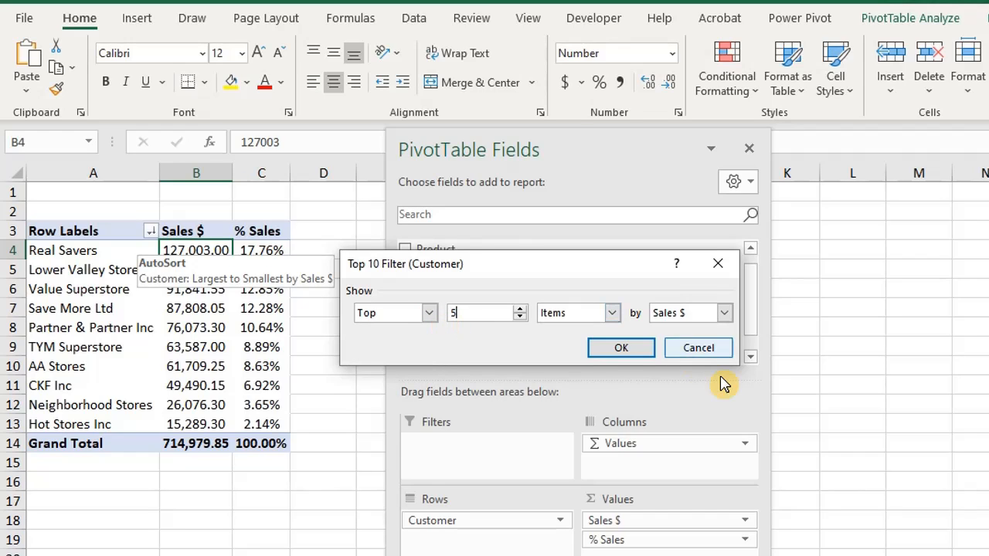
left_click(619, 355)
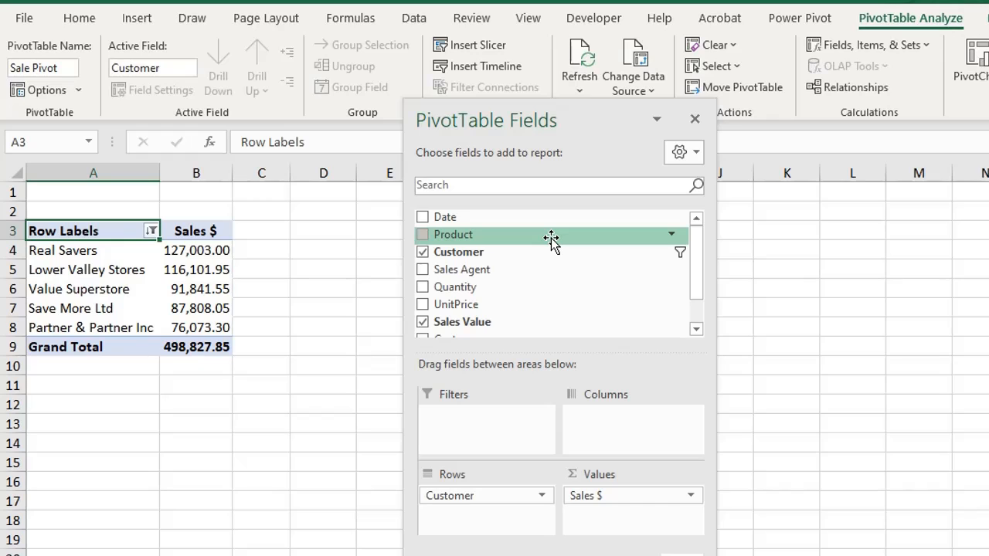
- Add Product under Customer in the pivot table's rows and Sales Agent to its columns, and move the field list clear of the table
left_click_drag(551, 241, 508, 513)
left_click_drag(482, 270, 612, 425)
left_click_drag(538, 126, 678, 117)
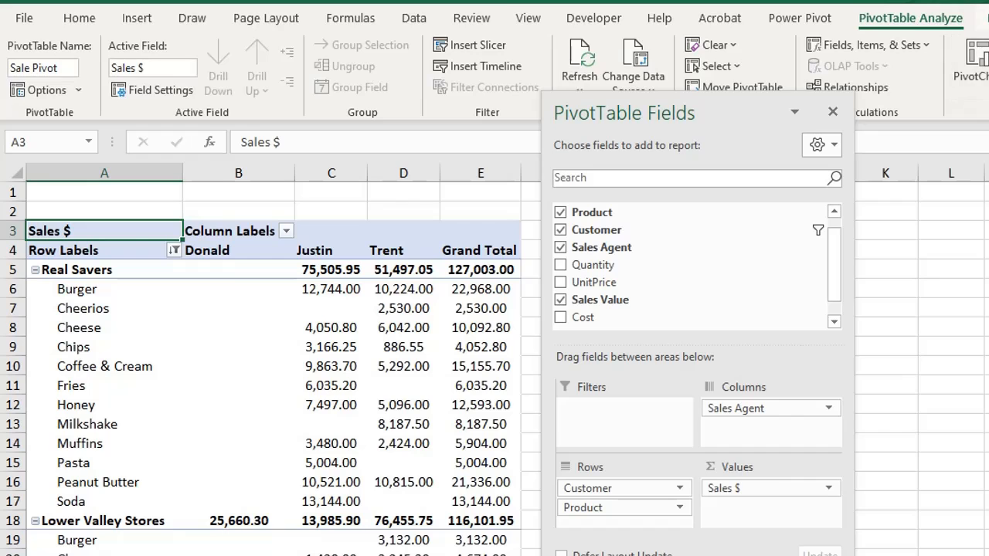
- Review the available PivotTable styles and the layout options for subtotals and grand totals
left_click(980, 17)
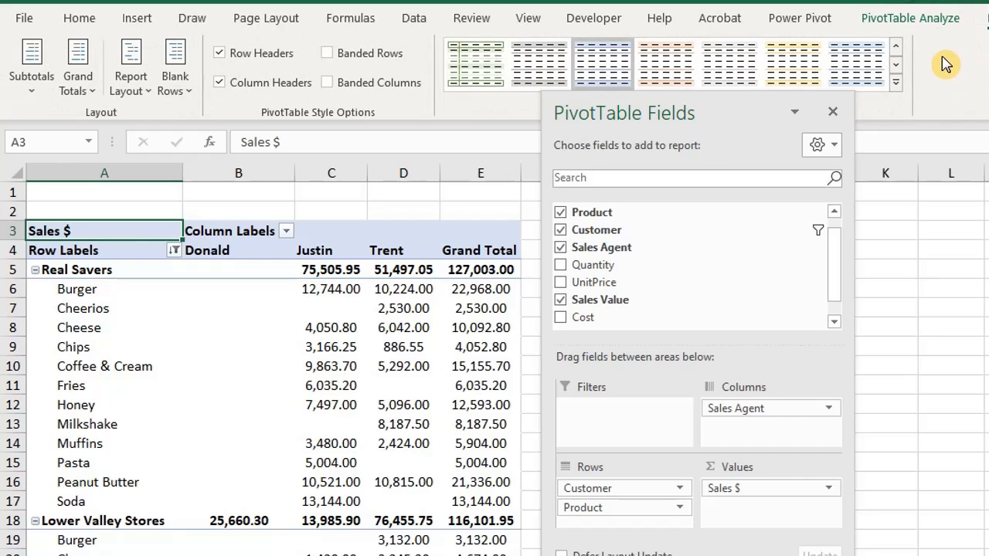
left_click(897, 83)
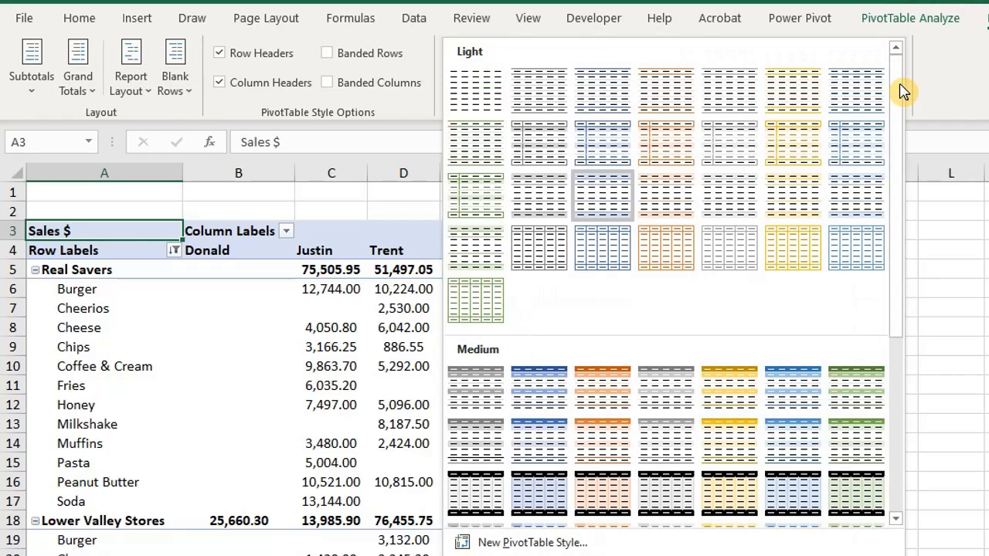
left_click_drag(895, 96, 880, 114)
left_click(33, 93)
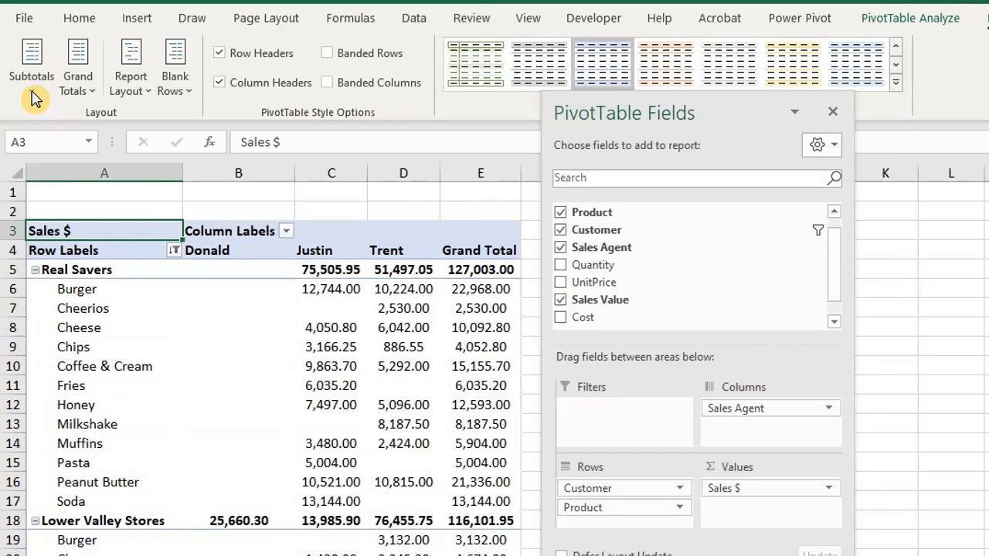
left_click(34, 97)
left_click(82, 94)
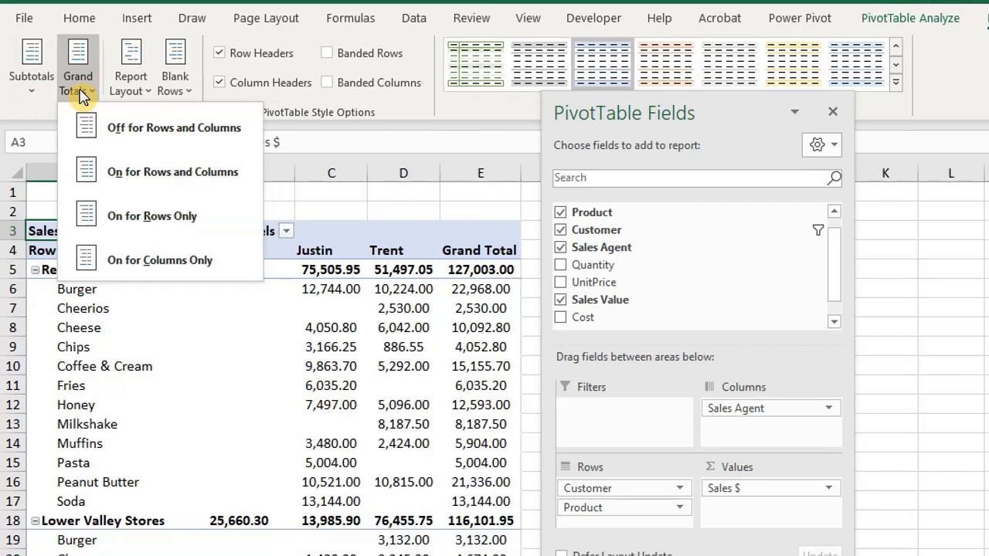
left_click(36, 113)
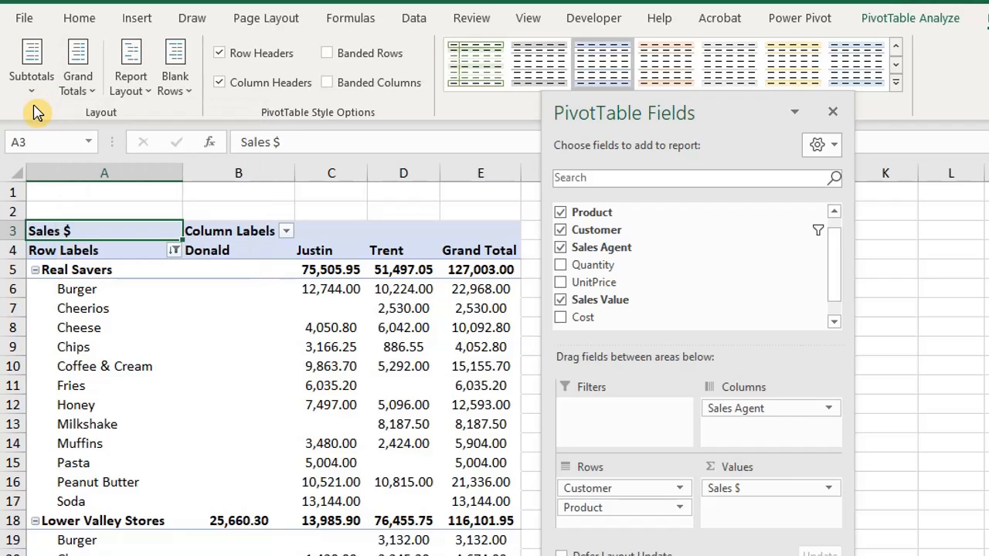
- Try turning off the Customer subtotals, and remove the pivot table's Grand Total row and undo that removal
right_click(107, 269)
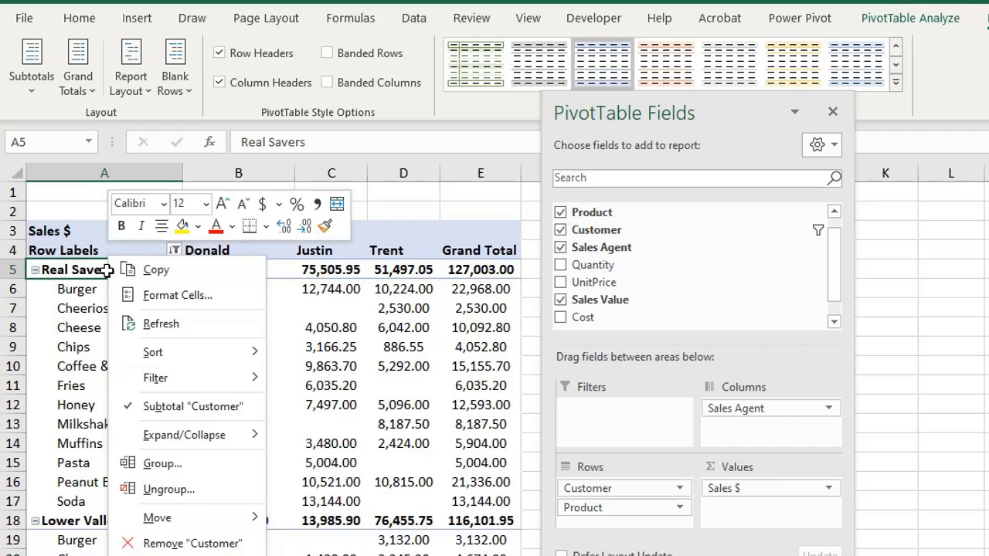
left_click(147, 407)
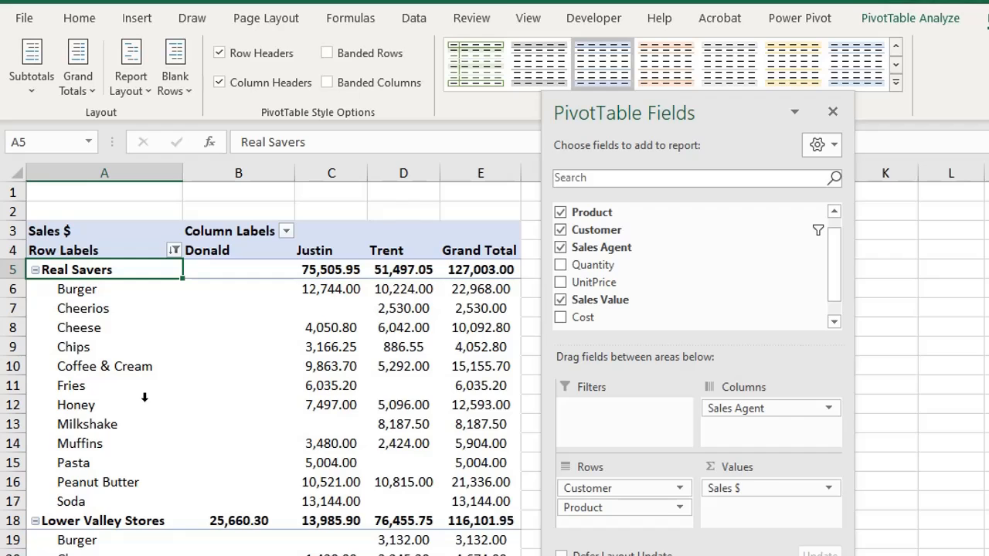
scroll(145, 397, "down", 10)
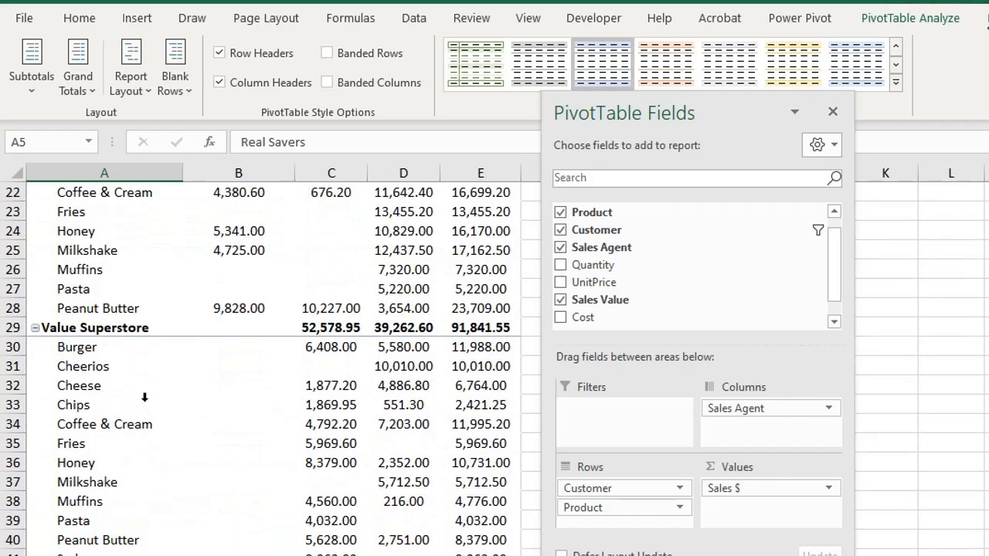
scroll(145, 397, "down", 6)
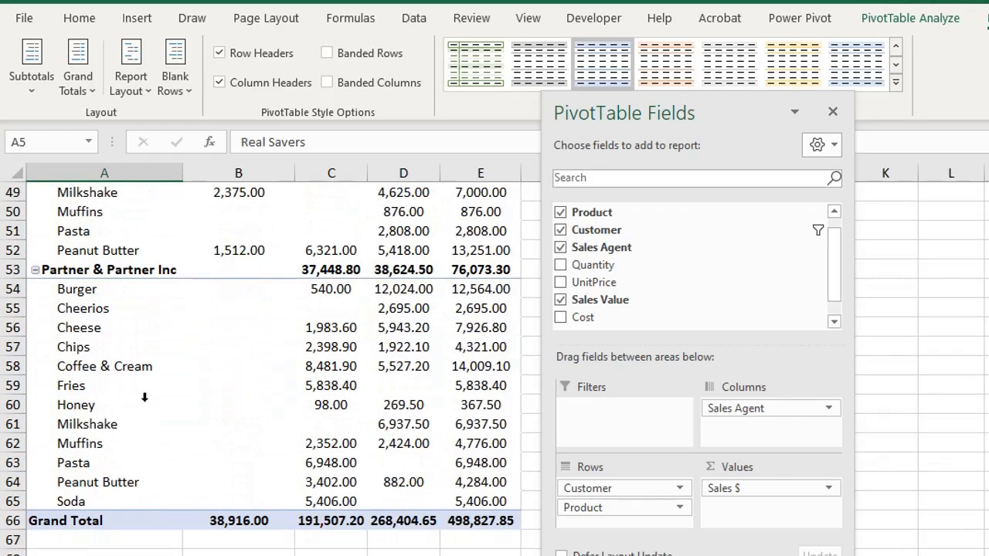
right_click(85, 520)
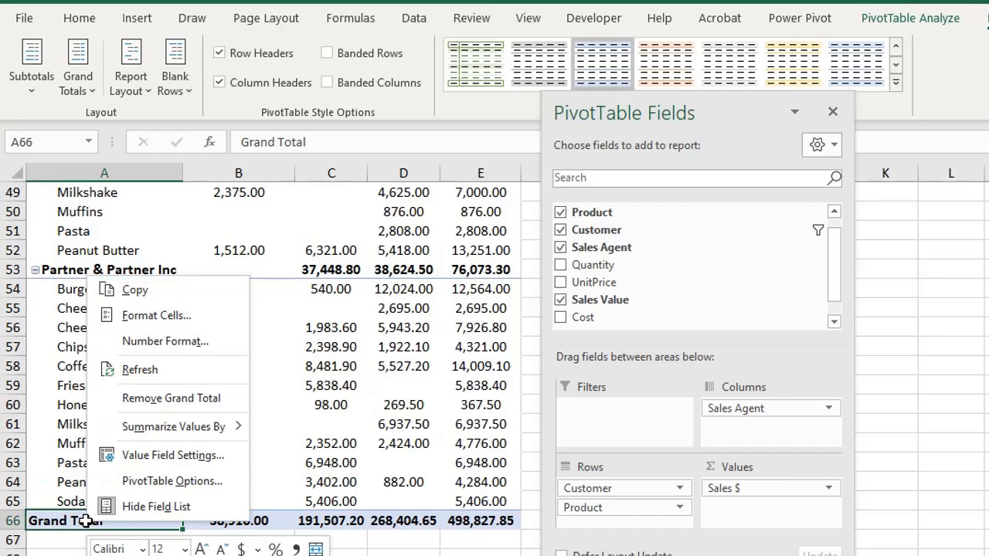
left_click(172, 398)
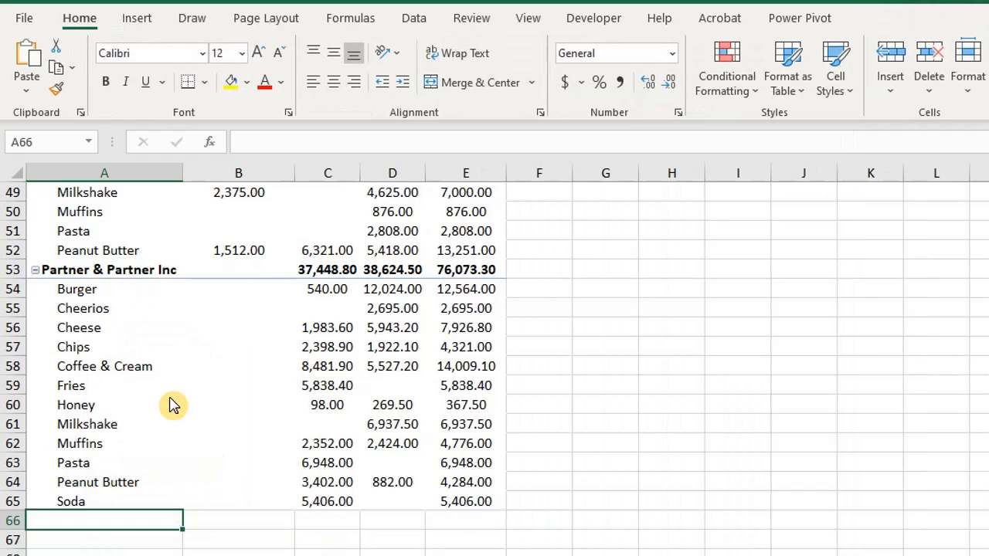
key("ctrl+z")
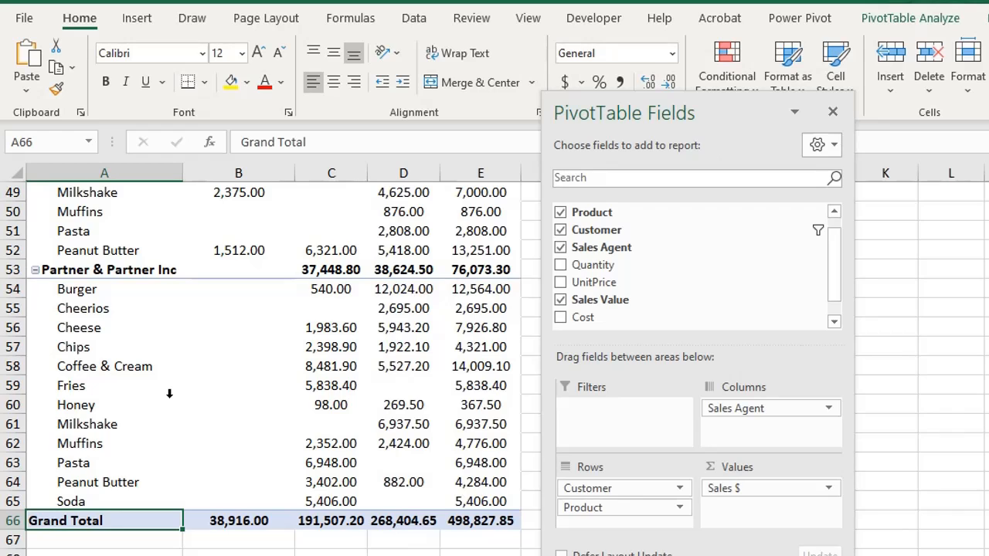
- Change the pivot table's report layout to Outline Form
scroll(169, 394, "up", 16)
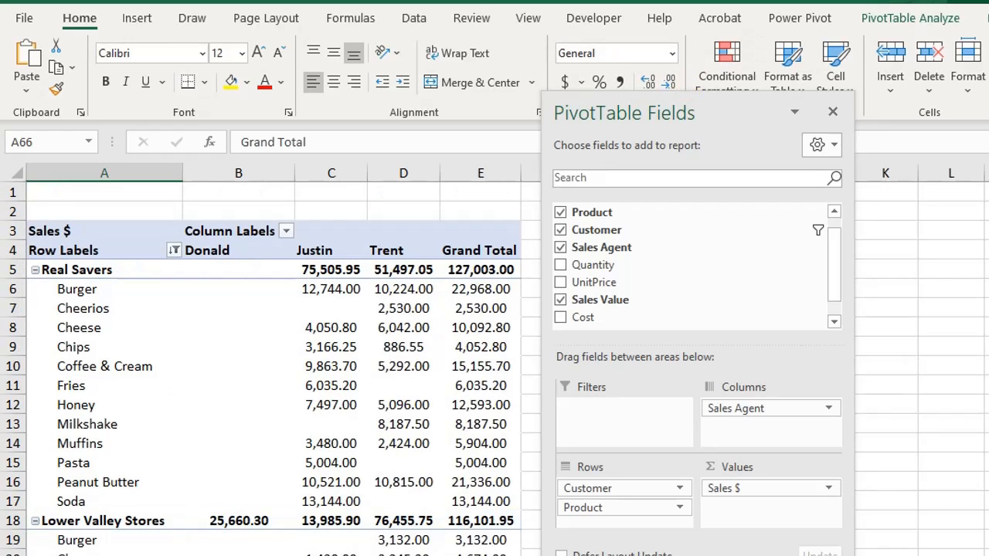
left_click(987, 18)
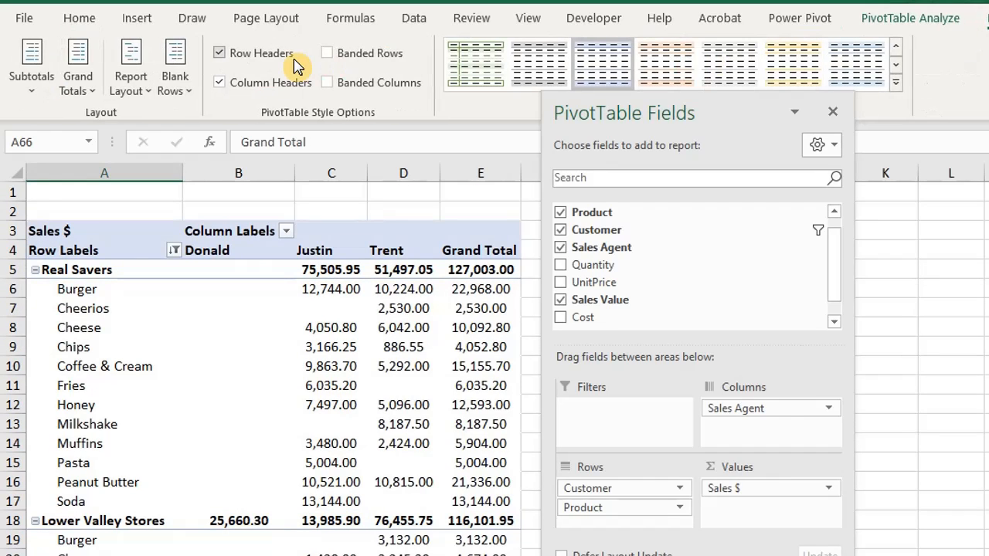
left_click(115, 94)
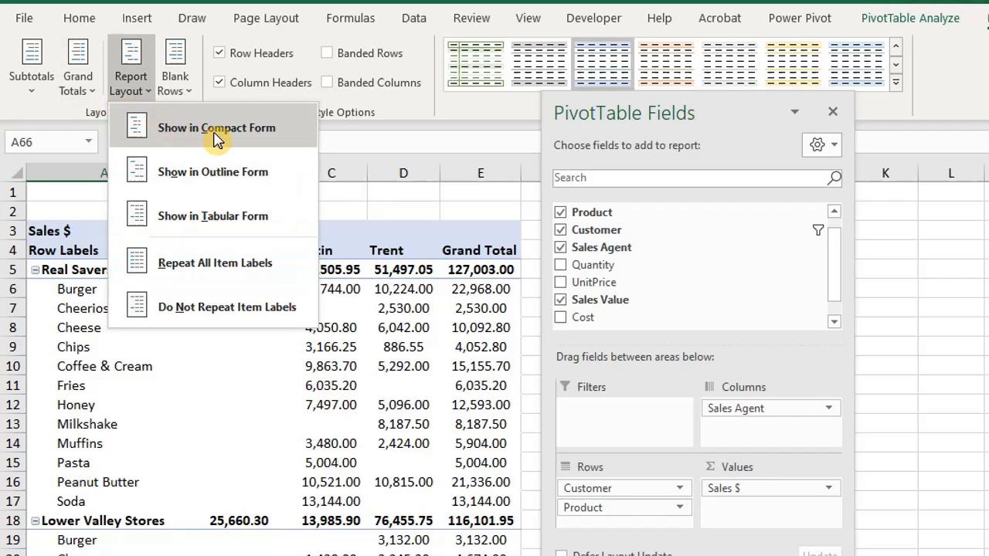
left_click(347, 195)
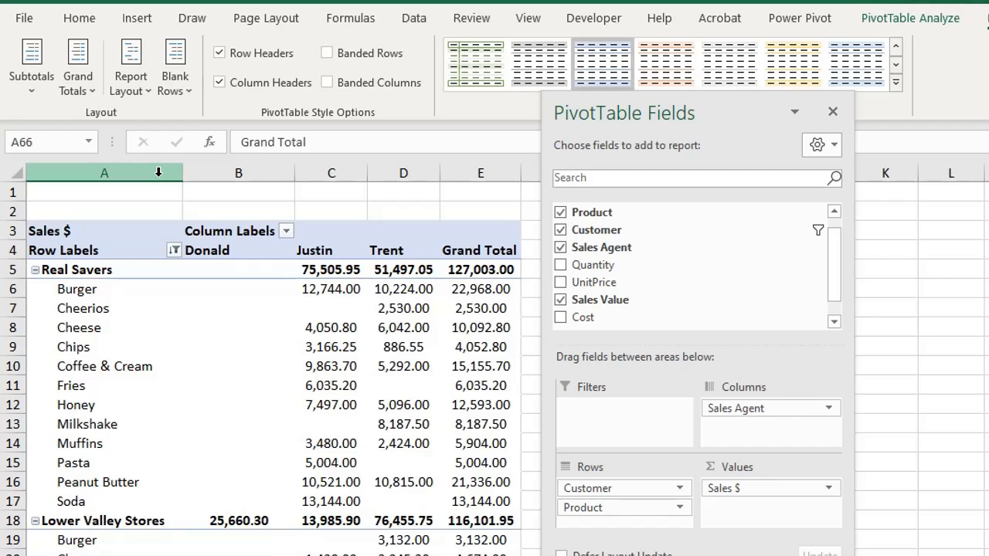
left_click(143, 92)
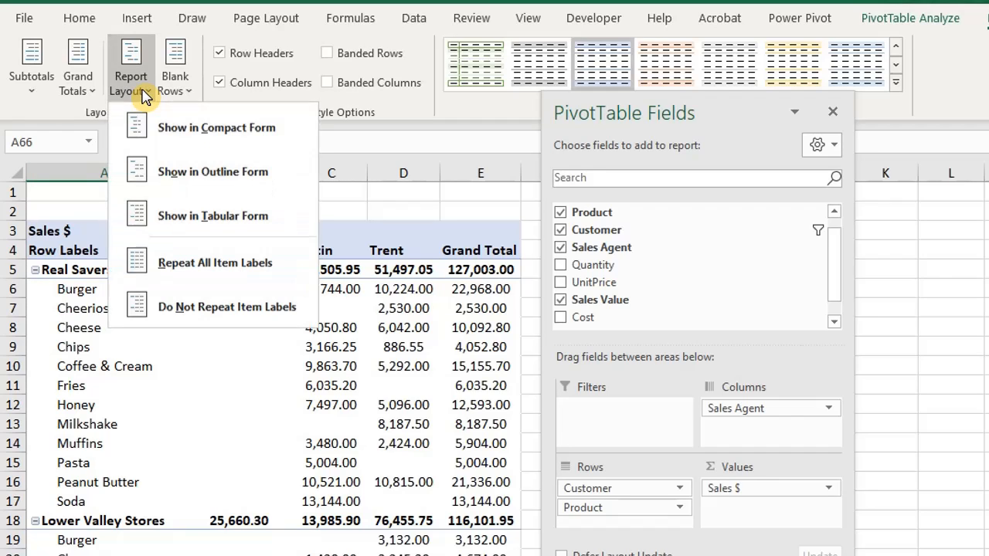
left_click(157, 170)
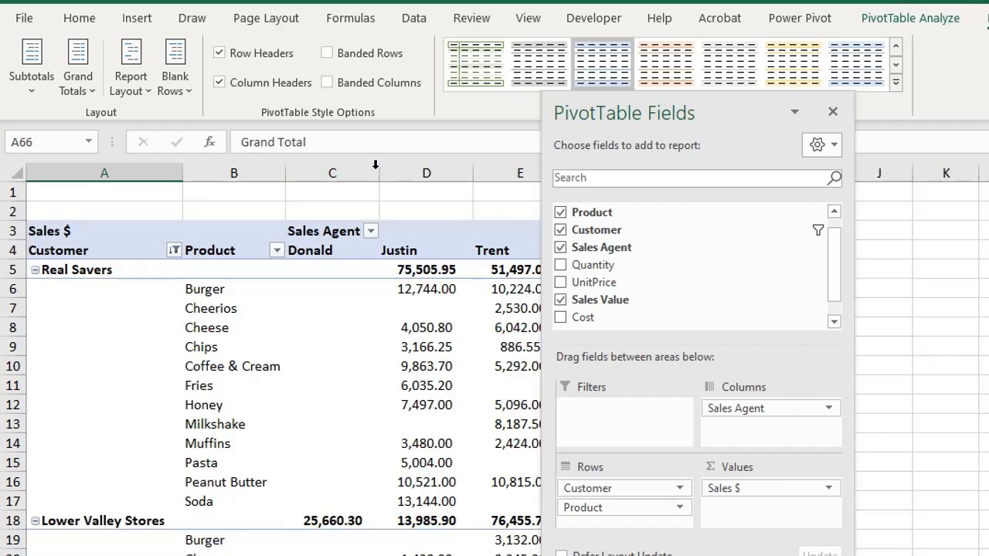
- Move the field list clear of the Grand Total column and change the pivot table's report layout to Tabular Form
left_click_drag(606, 113, 729, 119)
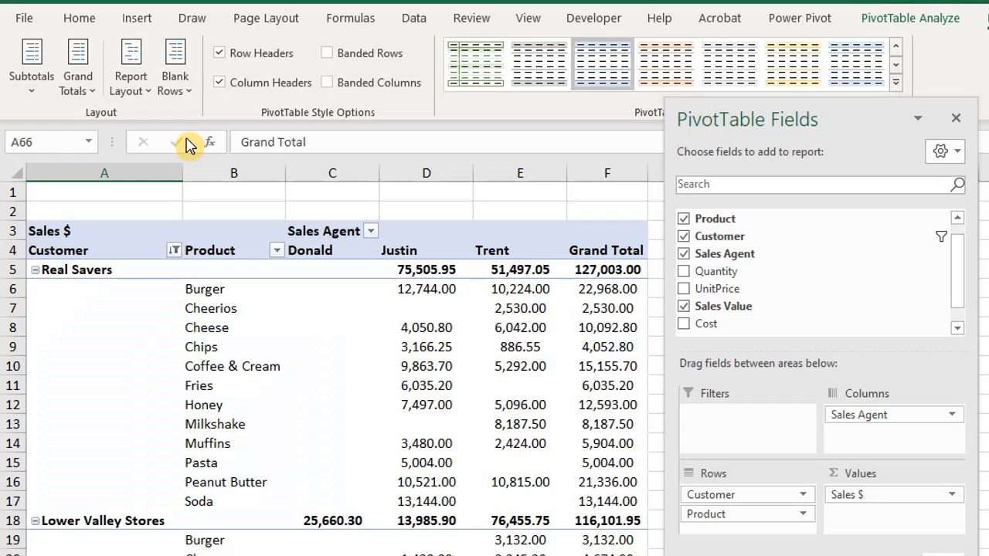
left_click(142, 92)
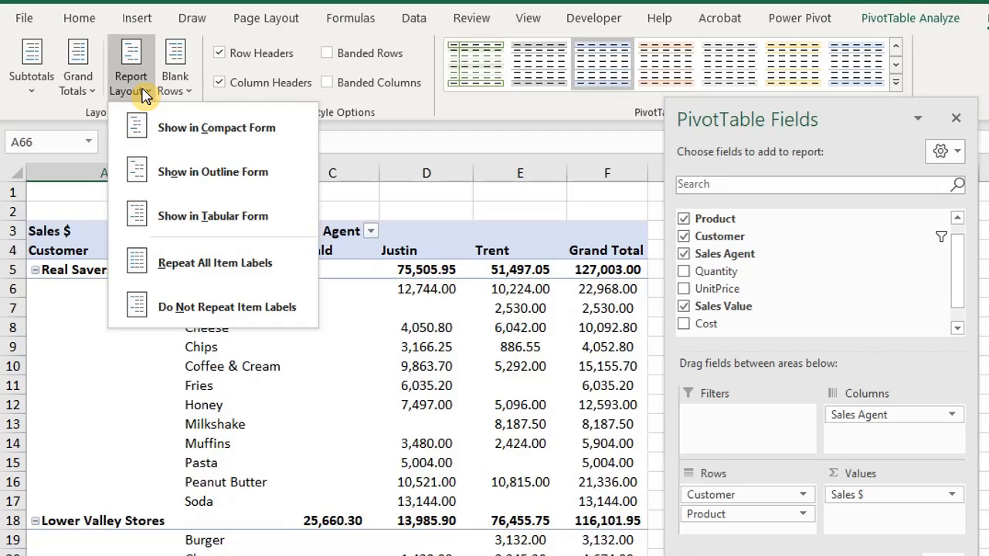
left_click(214, 219)
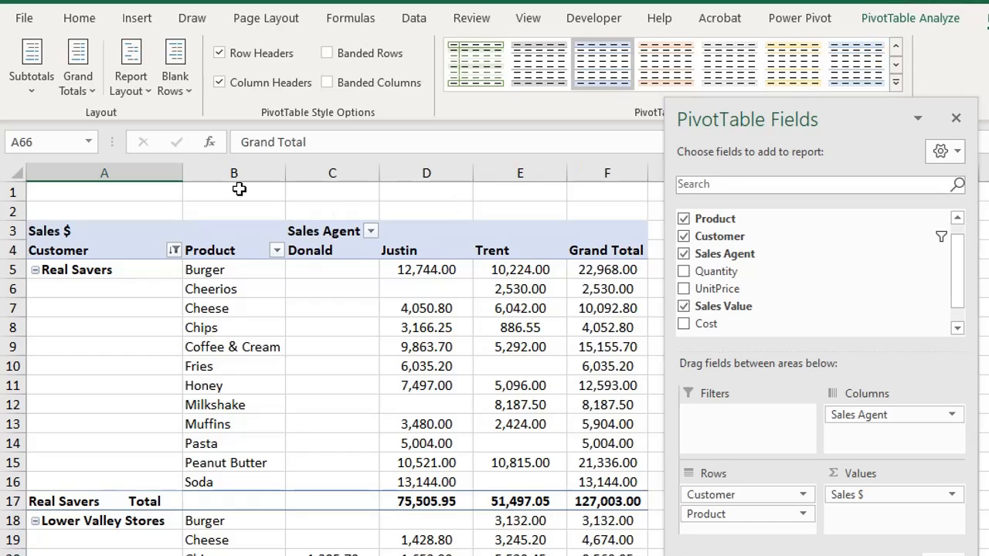
- Try repeating all item labels in the pivot table, and switch back to Do Not Repeat Item Labels
left_click(131, 92)
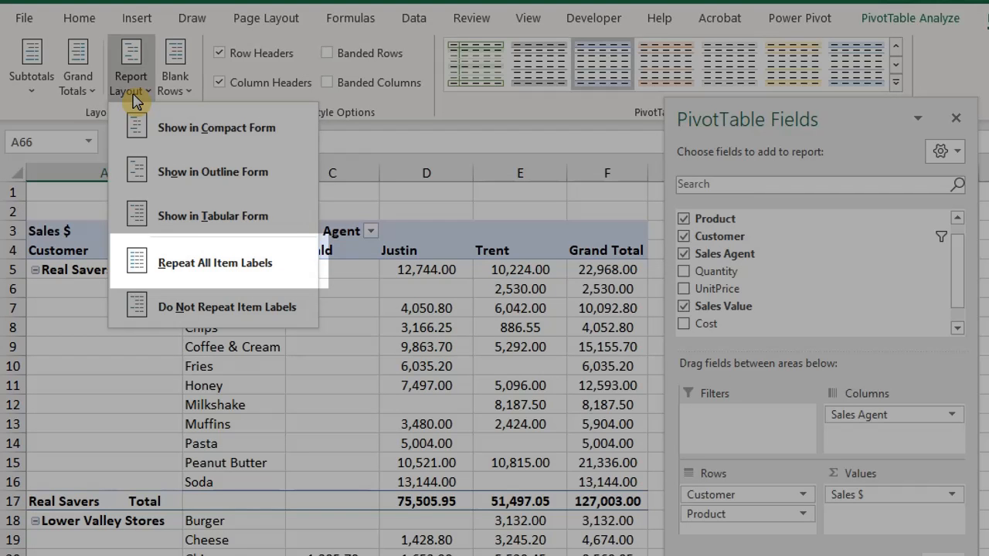
left_click(223, 262)
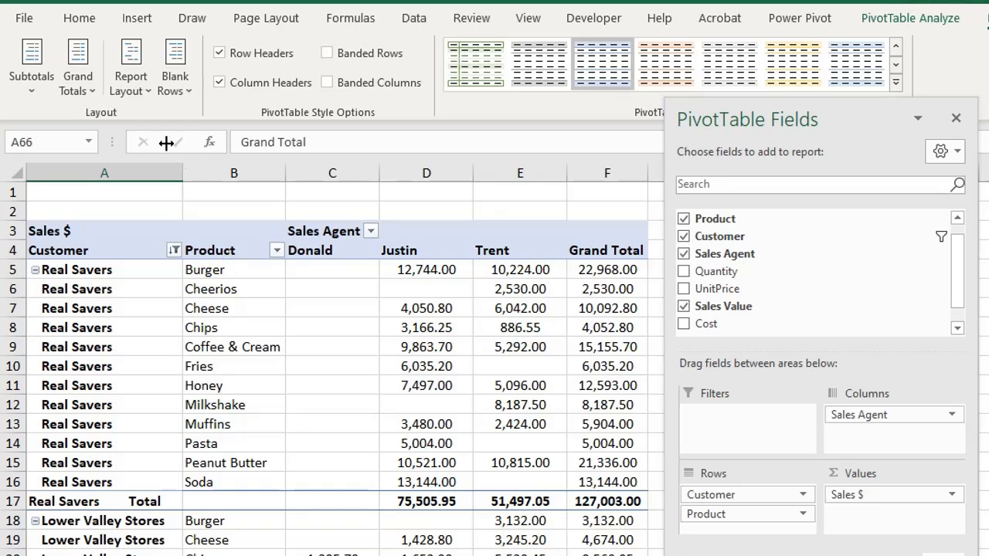
left_click(133, 90)
left_click(218, 307)
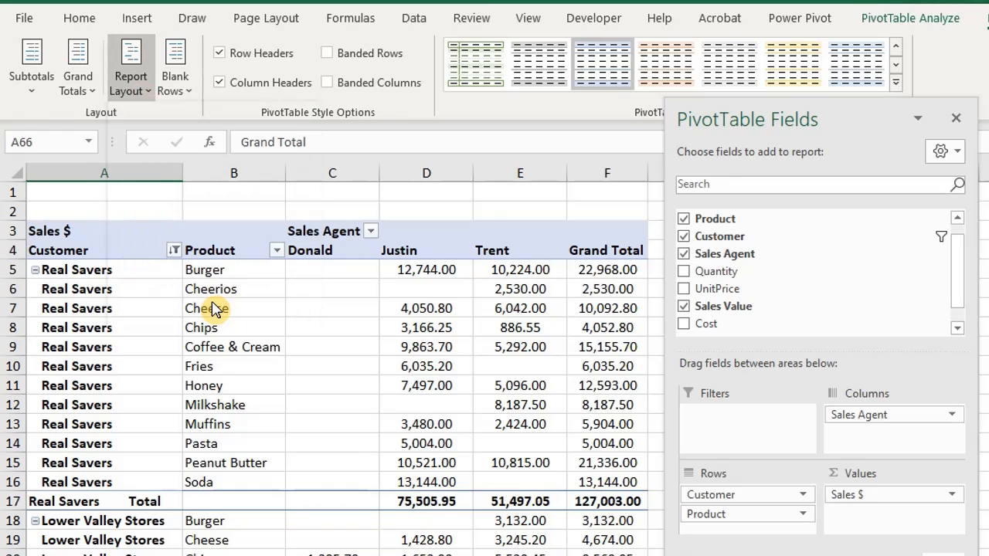
- Collapse the entire Customer field of the pivot table to hide the product rows
left_click(899, 21)
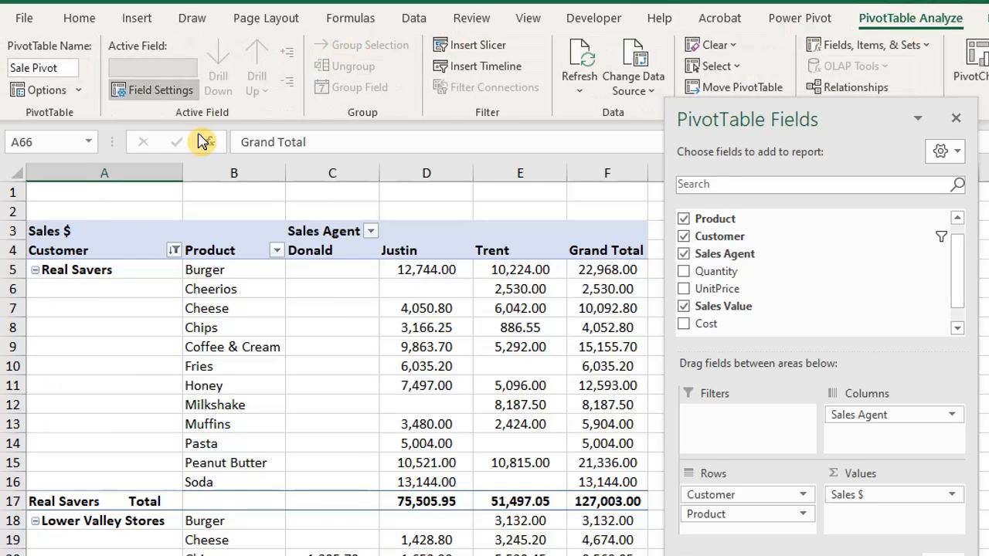
left_click(82, 282)
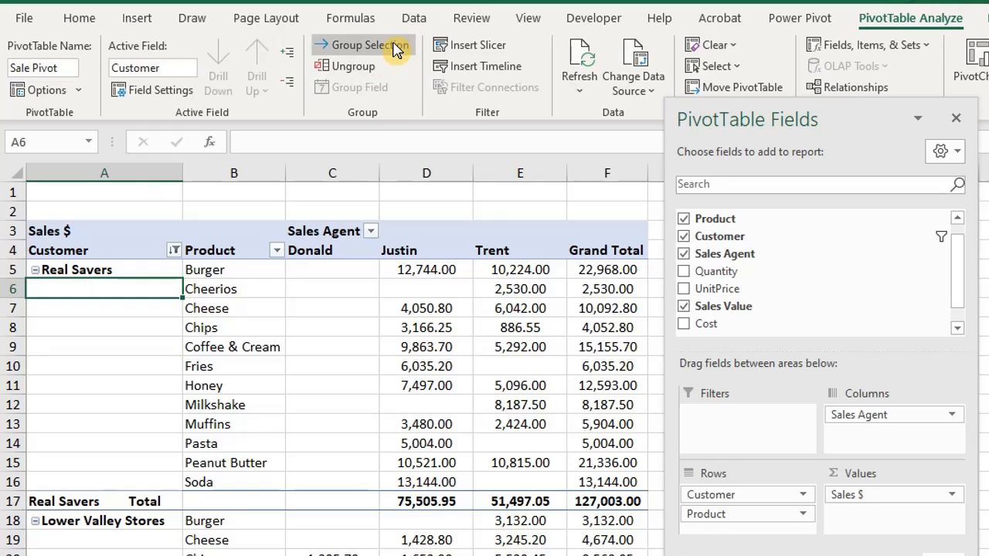
left_click(291, 81)
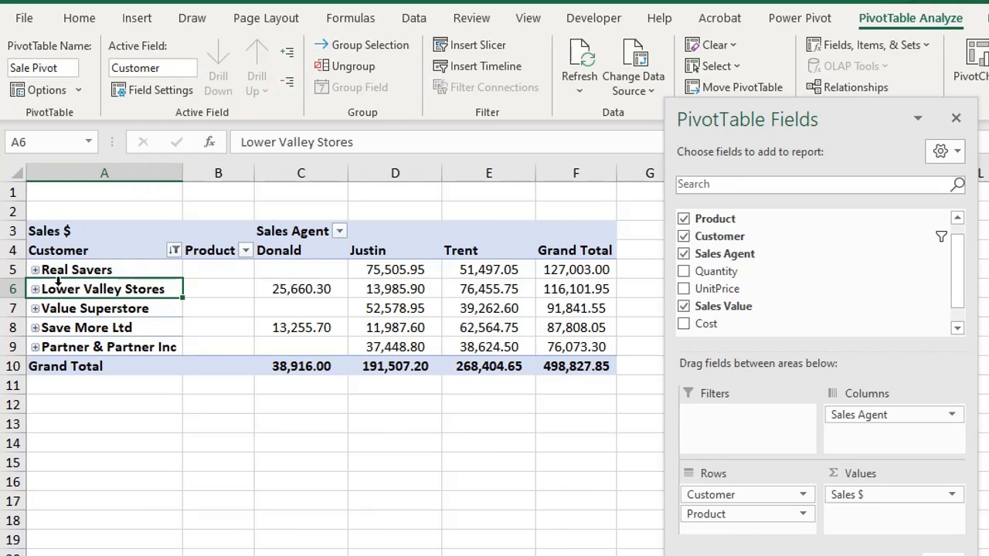
- Expand and collapse Real Savers and Lower Valley Stores individually, and use the Expand/Collapse options on Real Savers
left_click(34, 270)
left_click(34, 270)
left_click(35, 289)
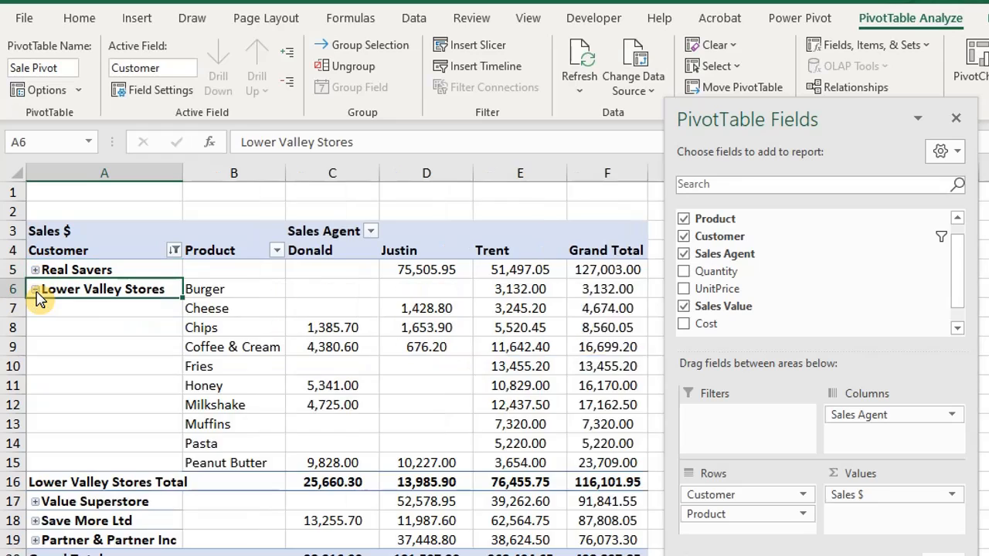
left_click(35, 289)
right_click(53, 270)
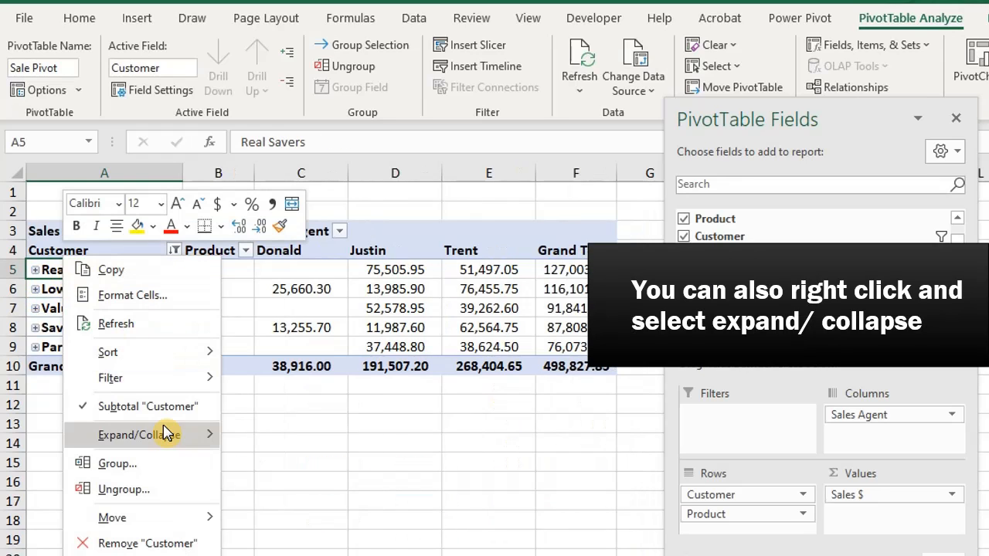
mouse_move(176, 438)
left_click(288, 489)
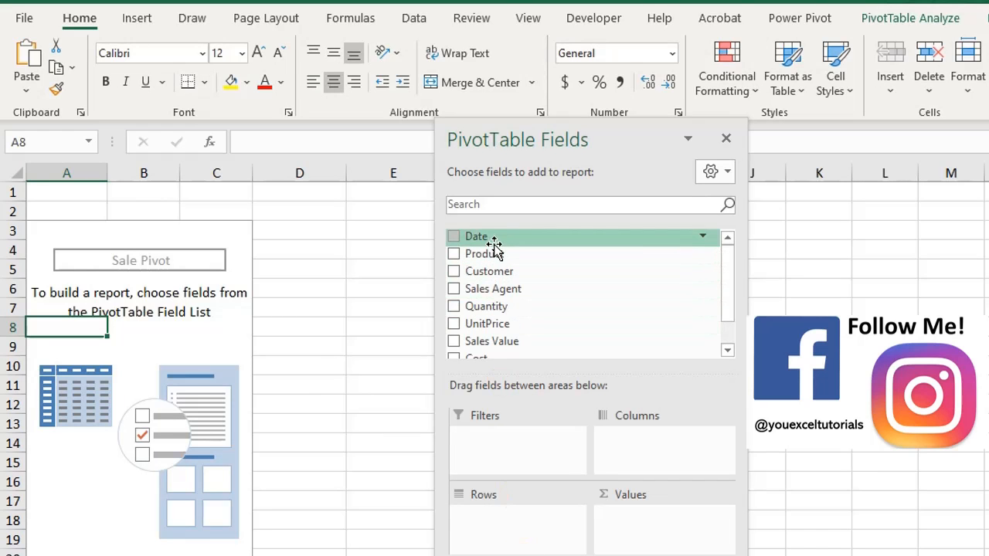
- Add Date to the empty pivot table's rows and arrange the field list with fields and areas sections side by side
left_click_drag(494, 245, 504, 522)
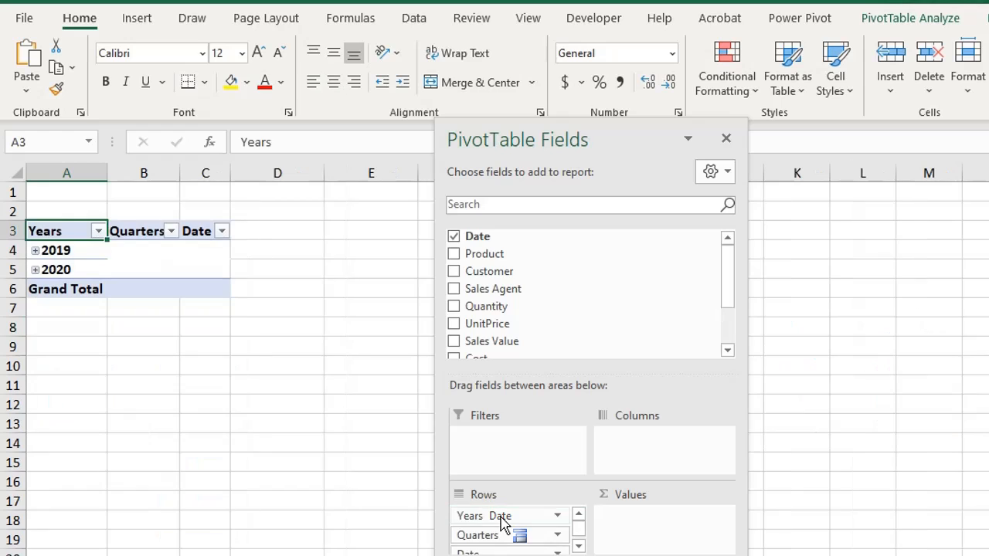
left_click(715, 172)
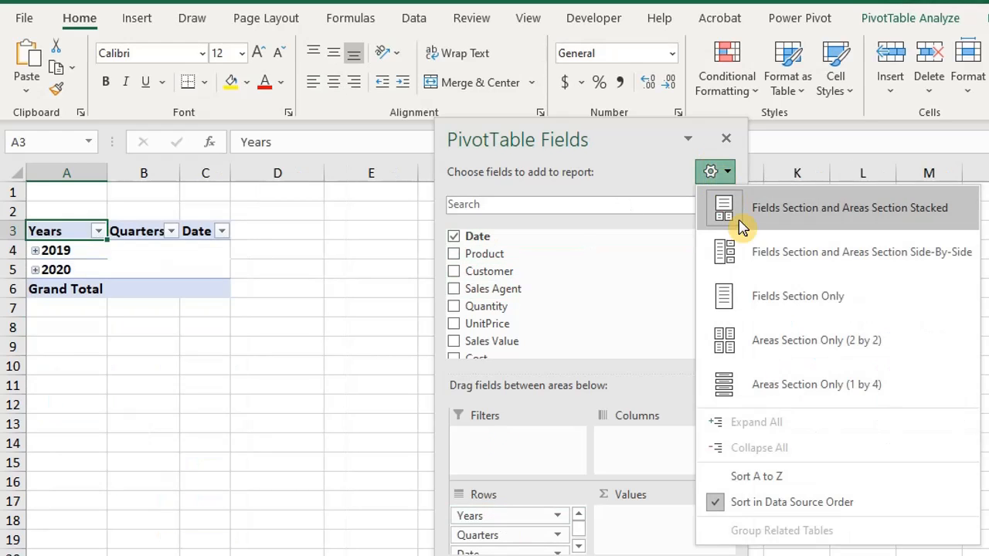
left_click(746, 253)
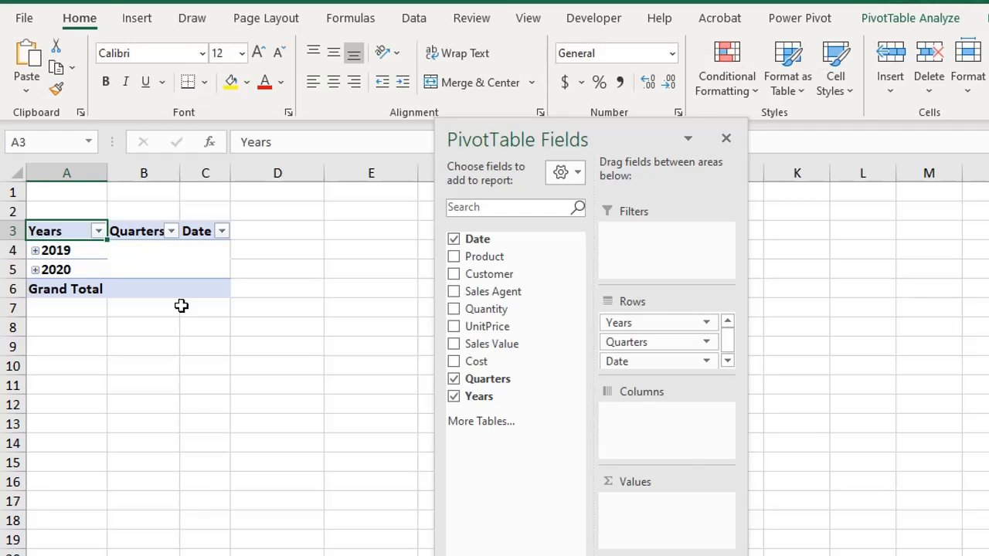
- Review the Data options for automatic grouping of Date/Time columns in PivotTables, leaving the settings as they are
key("alt")
key("f")
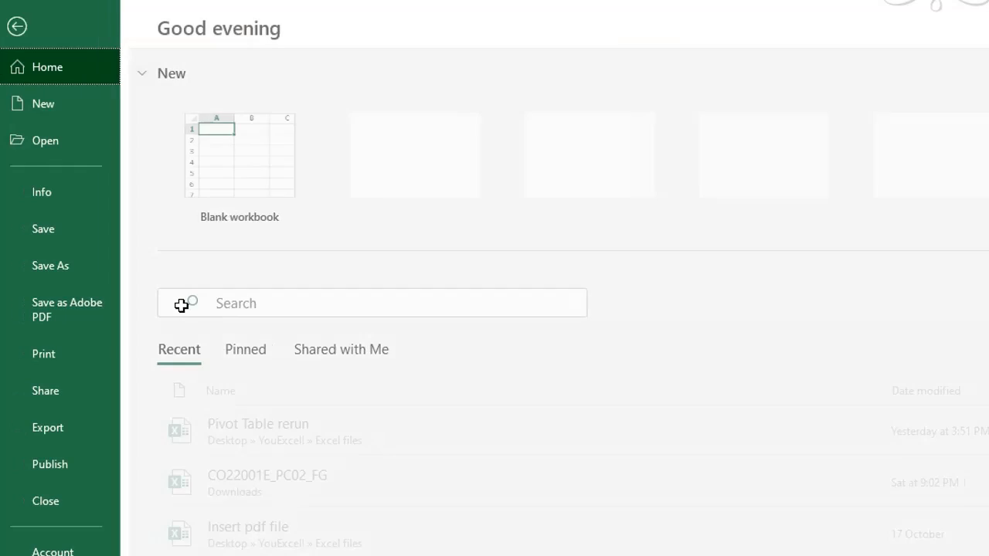
key("t")
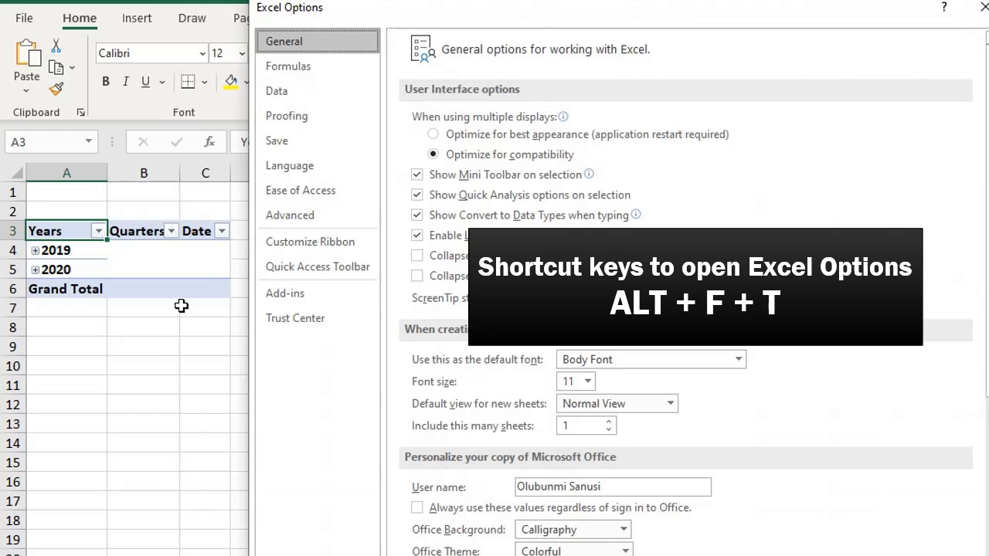
left_click(283, 92)
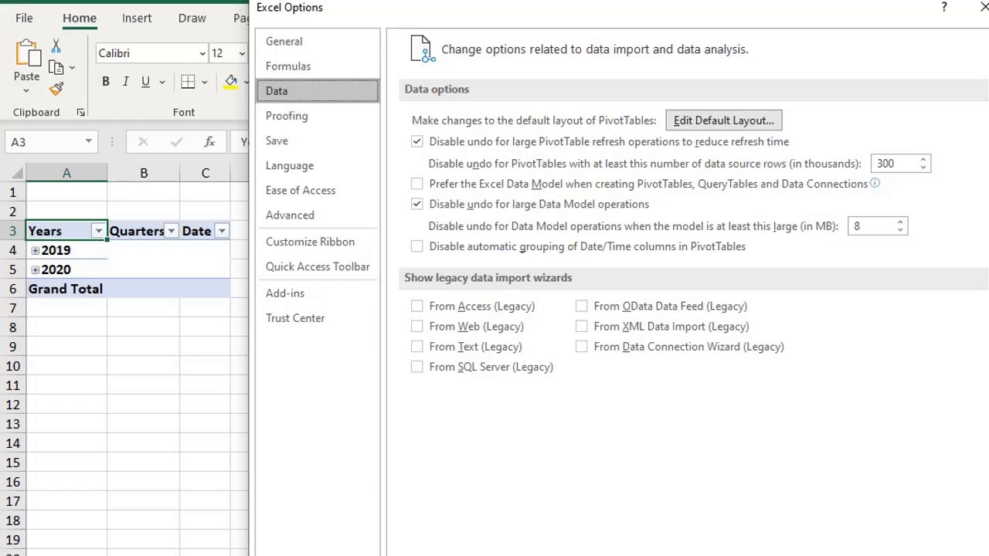
key("Escape")
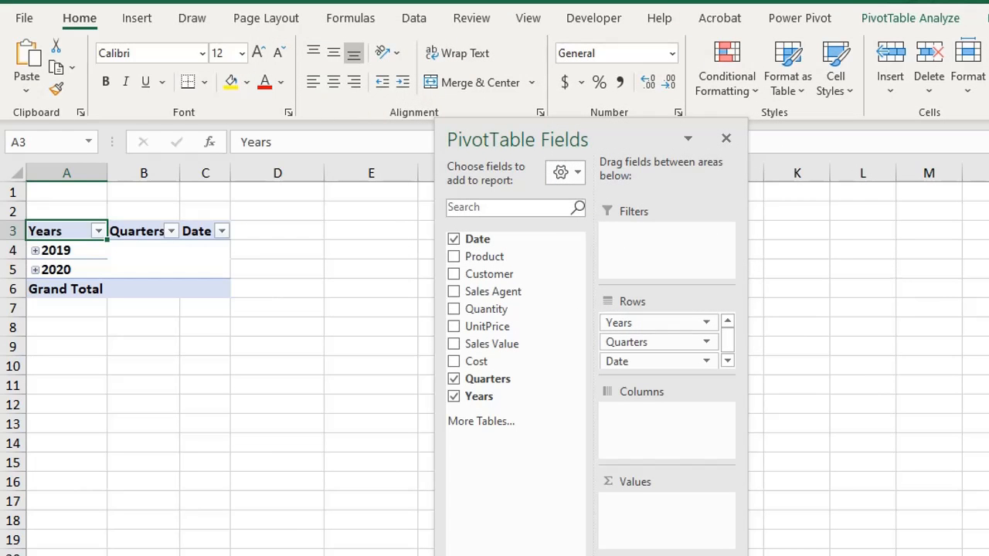
- Undo the automatic date grouping and group the pivot table's dates by Months and Years
key("ctrl+z")
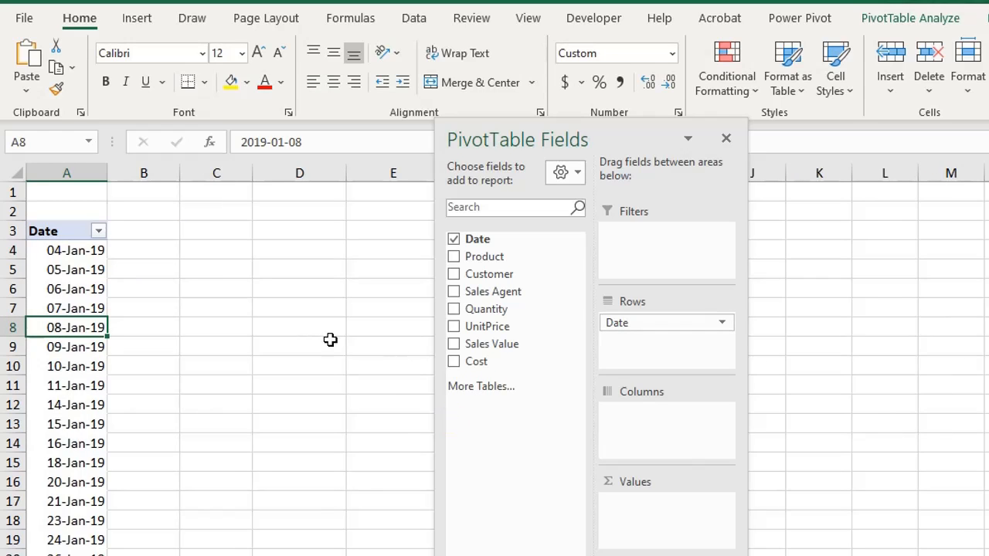
right_click(66, 307)
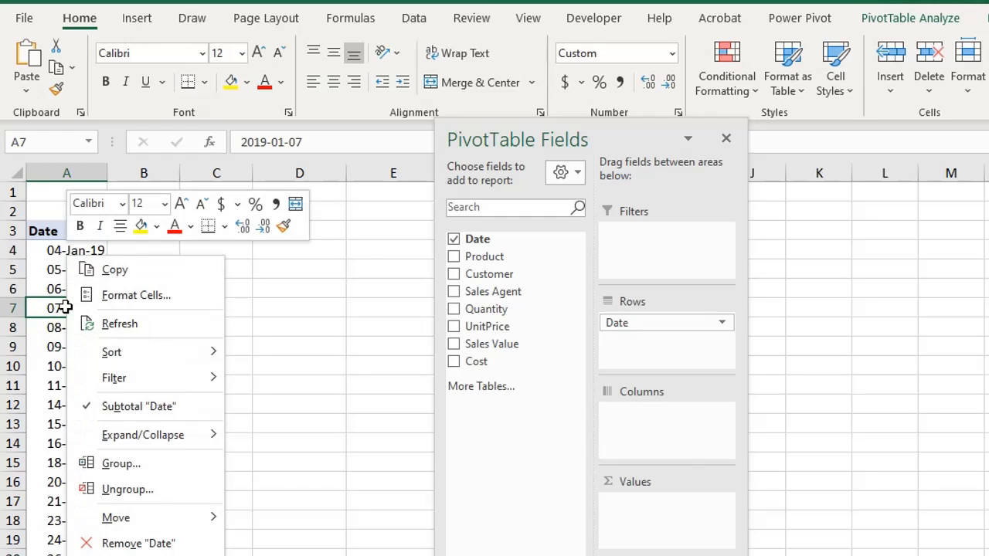
left_click(164, 465)
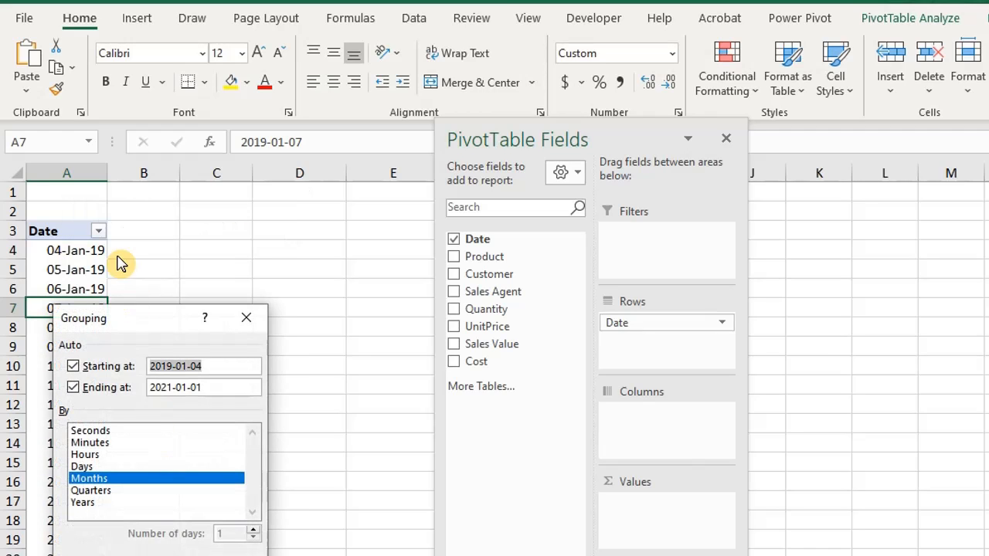
left_click_drag(128, 316, 235, 200)
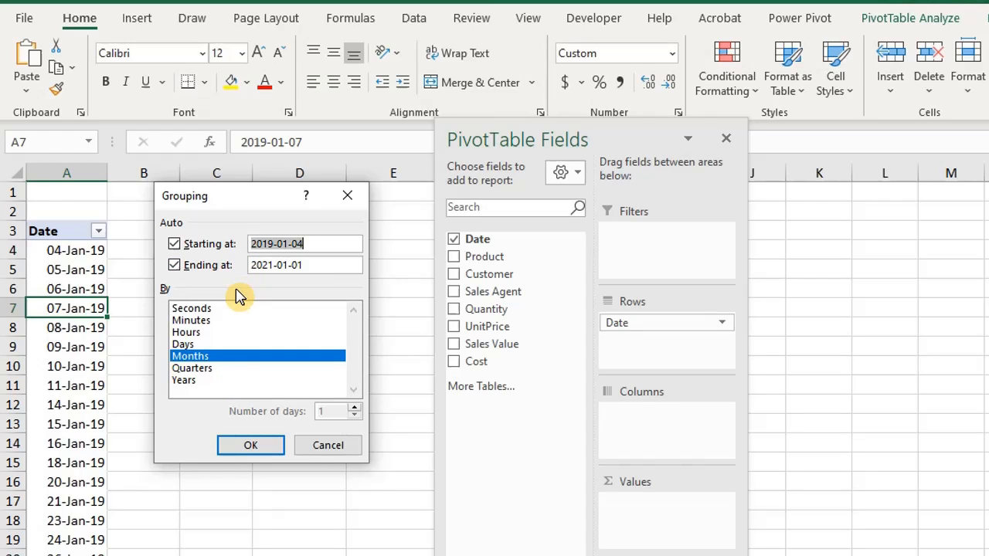
left_click(211, 381)
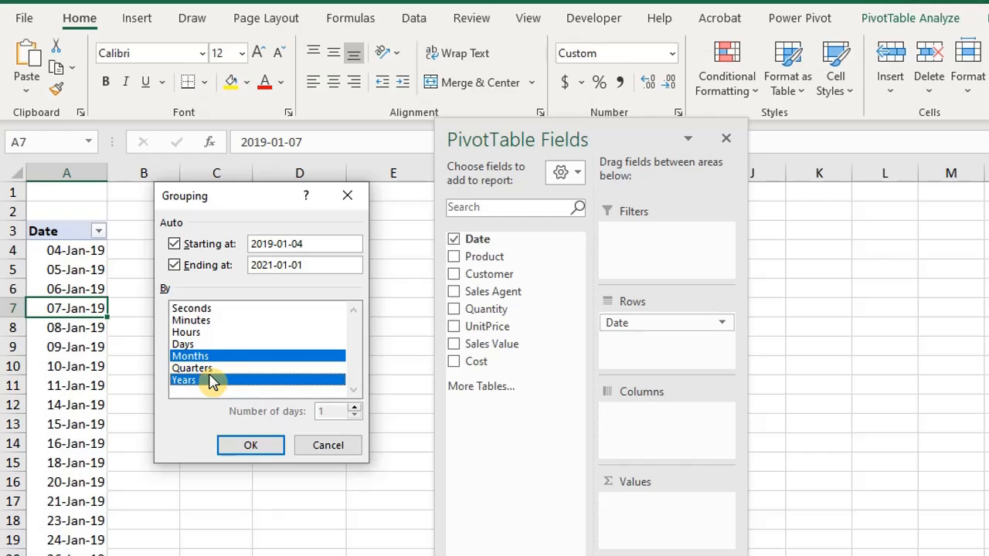
left_click(252, 446)
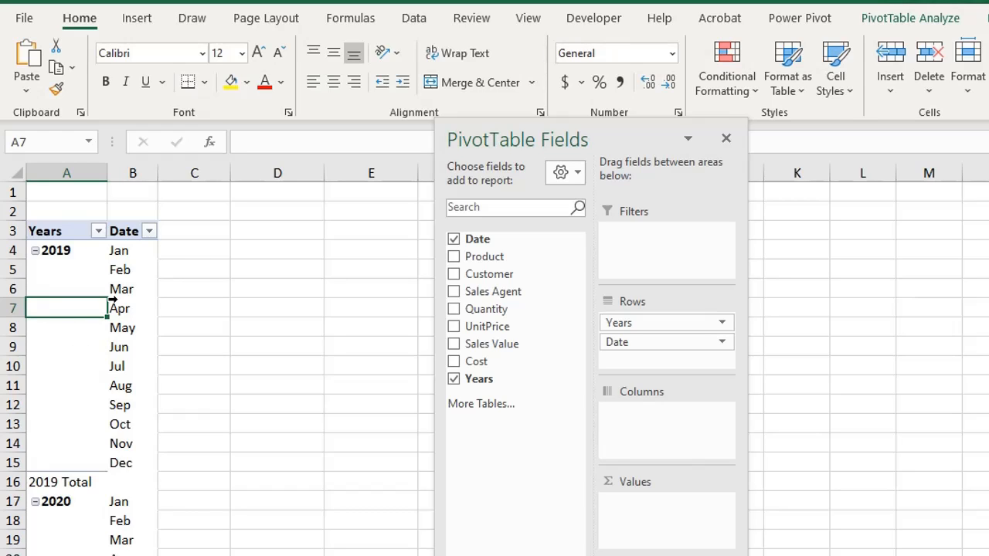
- Add Sales Value to the pivot table's values and format it as Number with a thousands separator
left_click_drag(505, 345, 613, 504)
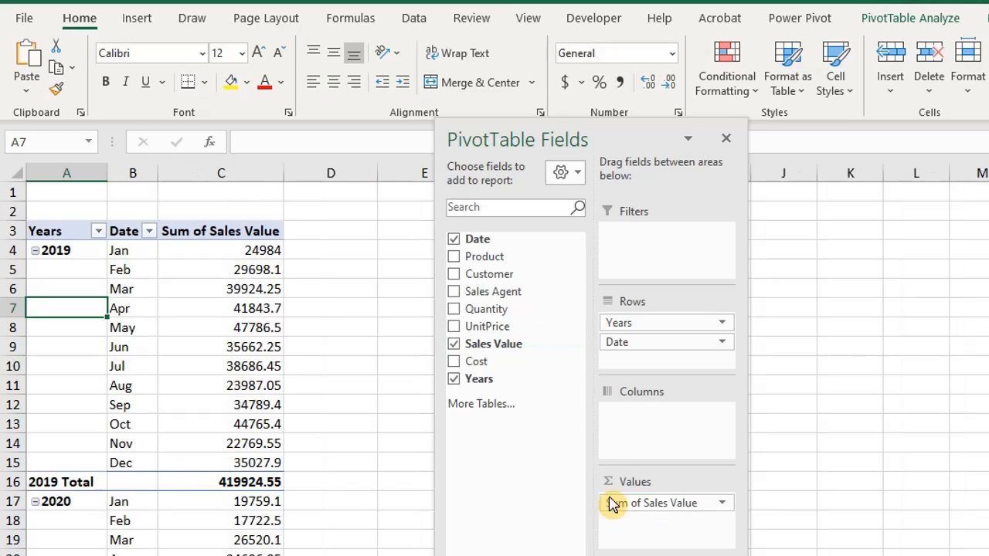
left_click(253, 326)
right_click(253, 327)
left_click(332, 75)
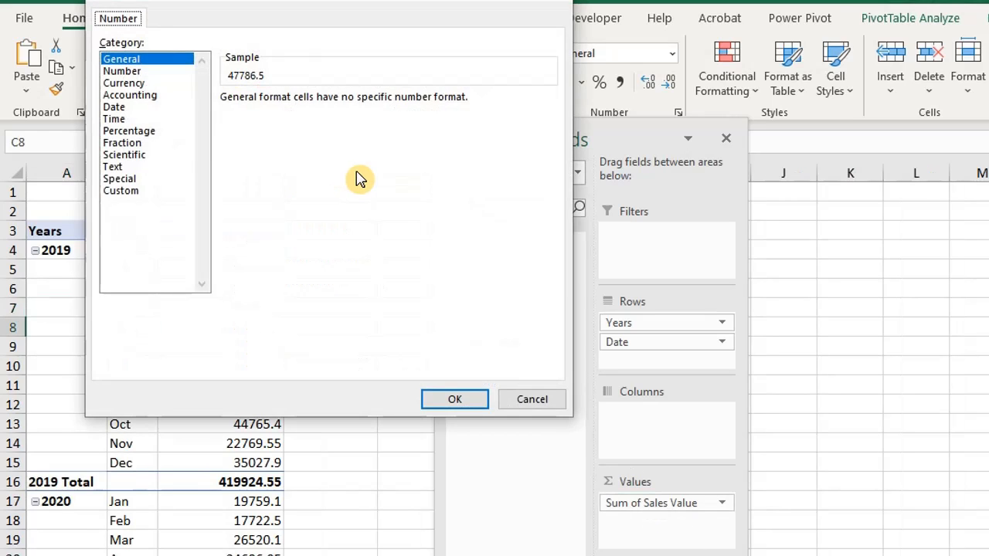
left_click(143, 72)
left_click(225, 121)
left_click(455, 399)
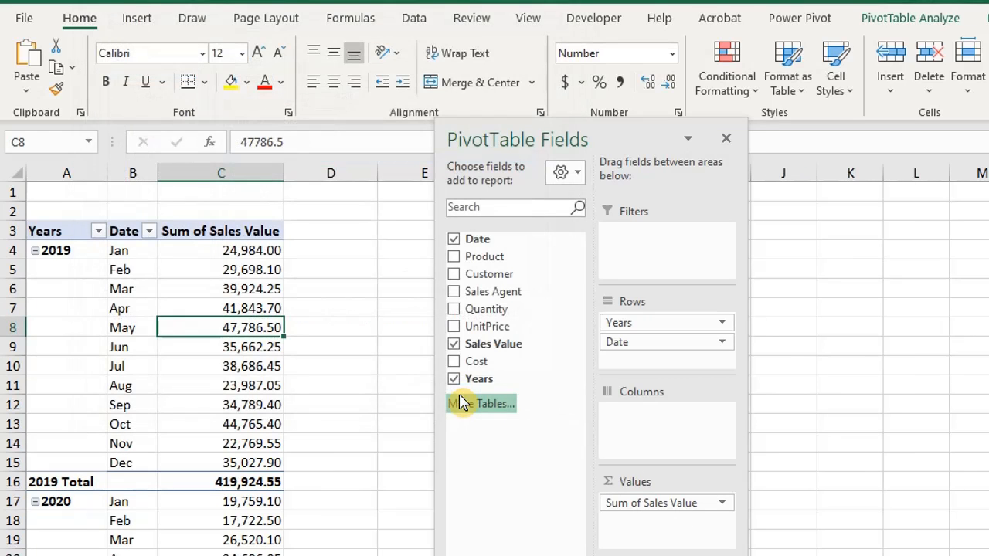
- Move the Years field from rows to the pivot table's columns, and from there to its filters
left_click_drag(632, 322, 633, 422)
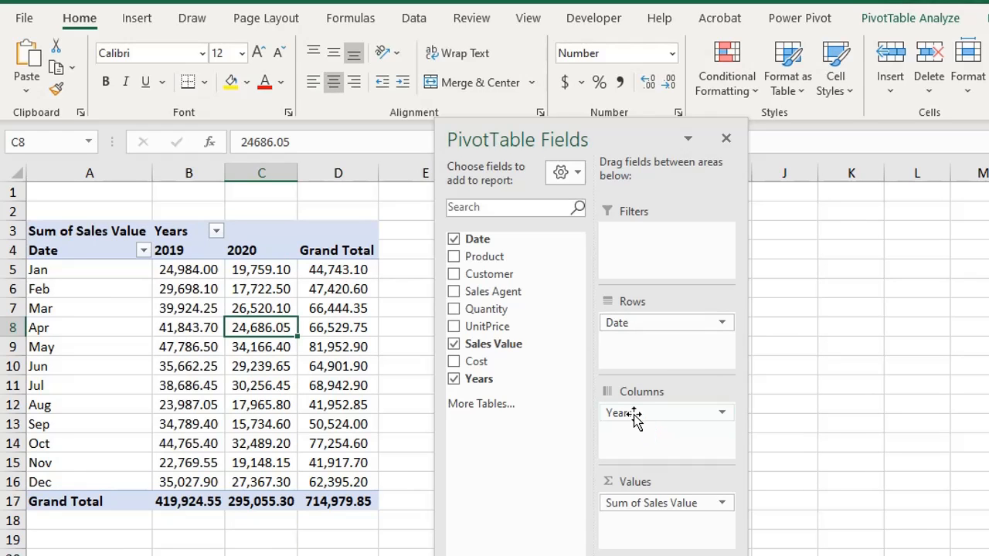
left_click_drag(632, 415, 635, 246)
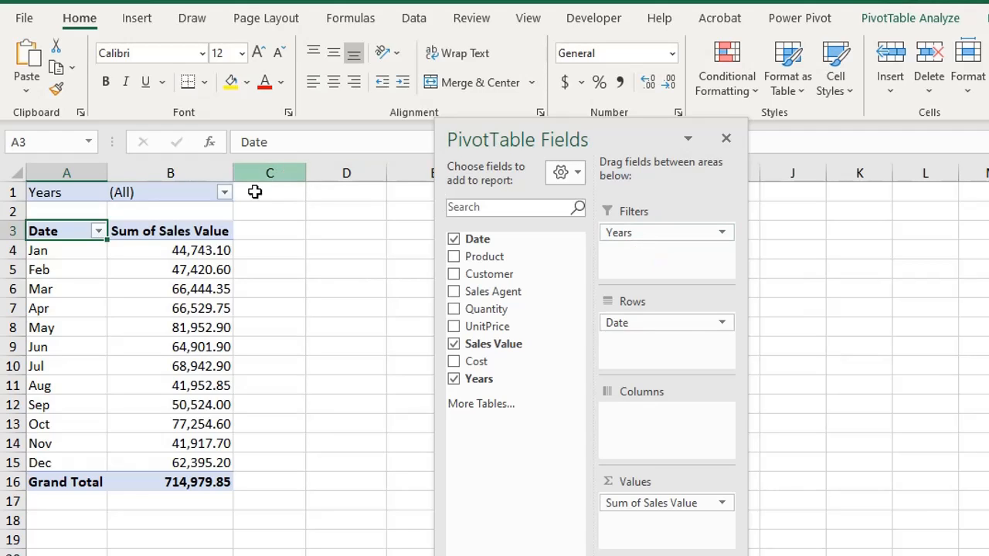
- Try selecting both 2019 and 2020 in the Years report filter with multiple items allowed
left_click(227, 197)
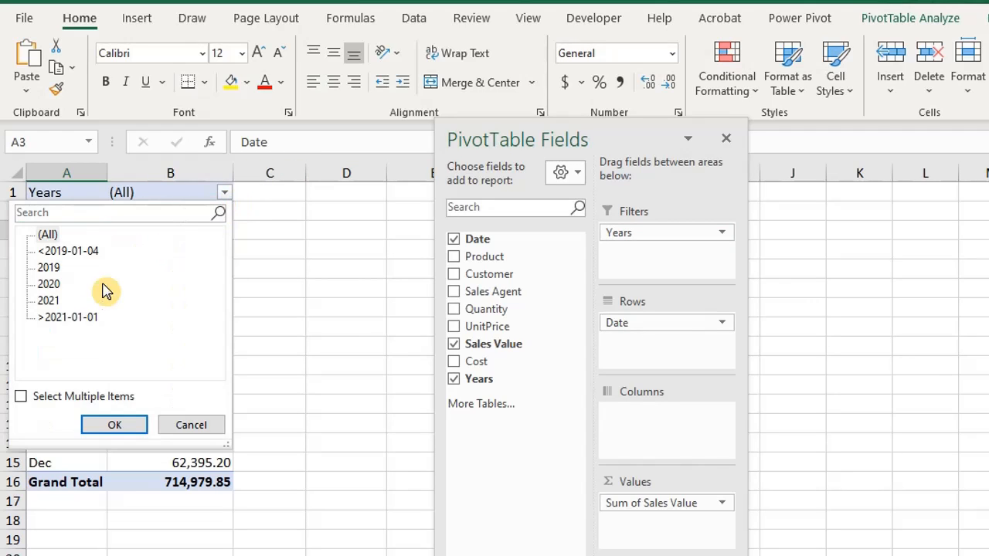
left_click(48, 268)
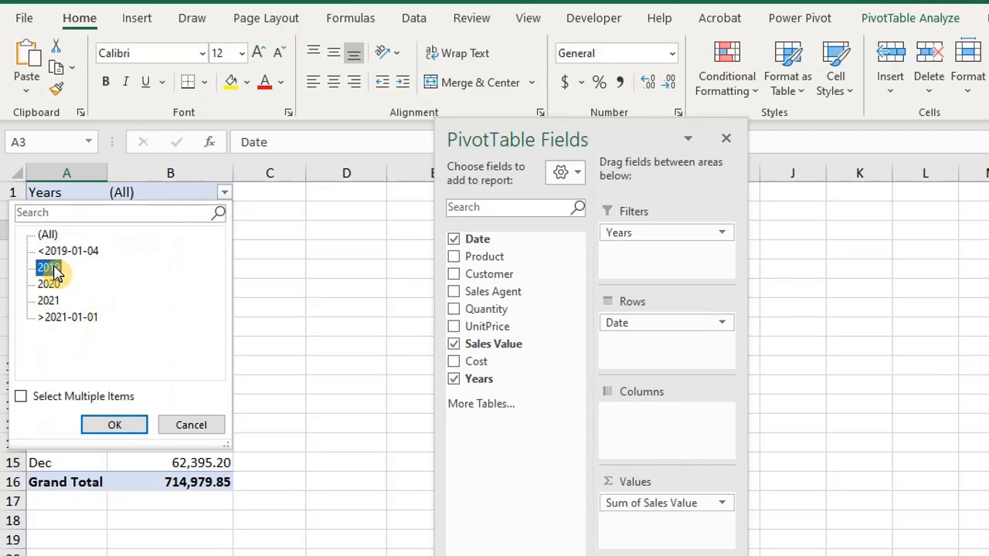
left_click(23, 398)
left_click(42, 284)
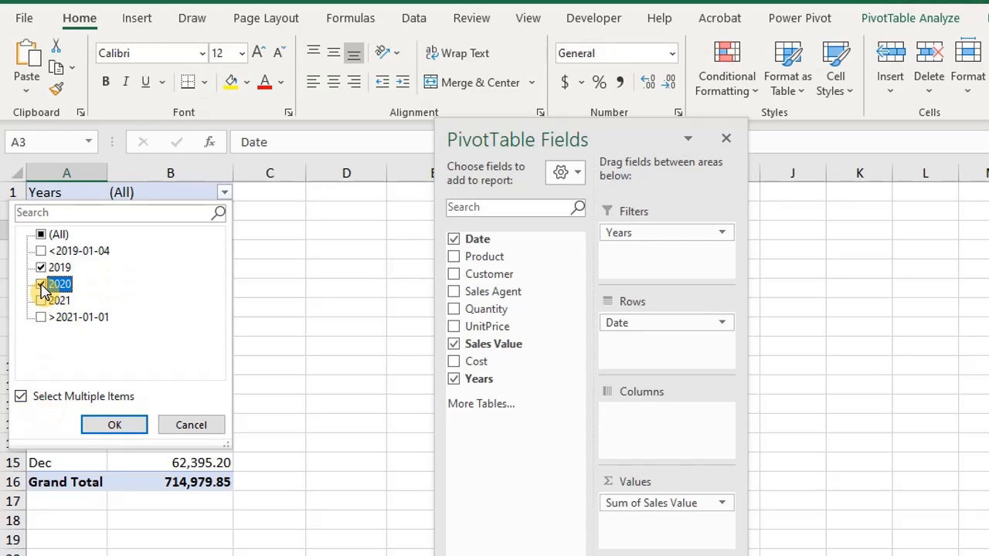
left_click(192, 426)
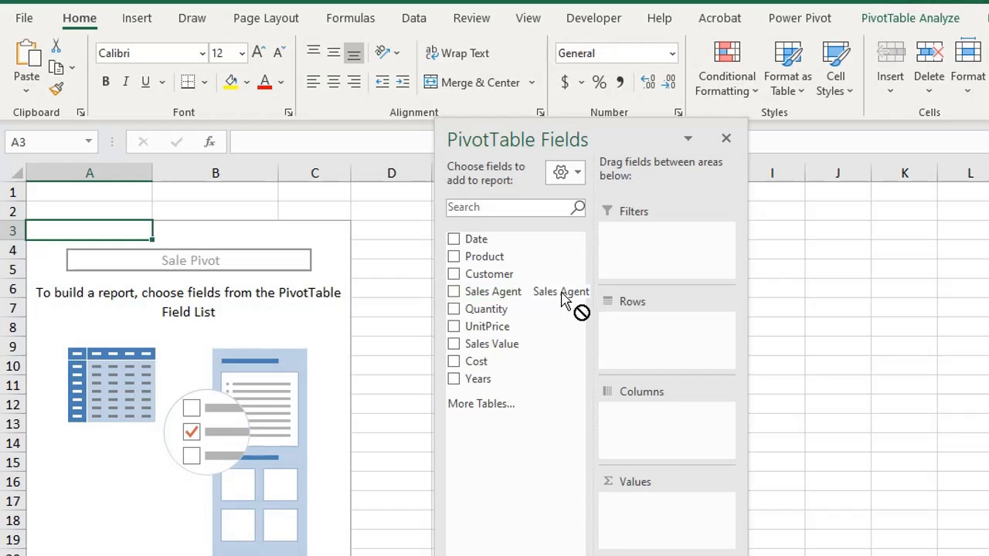
- Build the pivot table with Sales Agent as report filter, Product in rows and Sales Value in values
left_click_drag(564, 299, 622, 258)
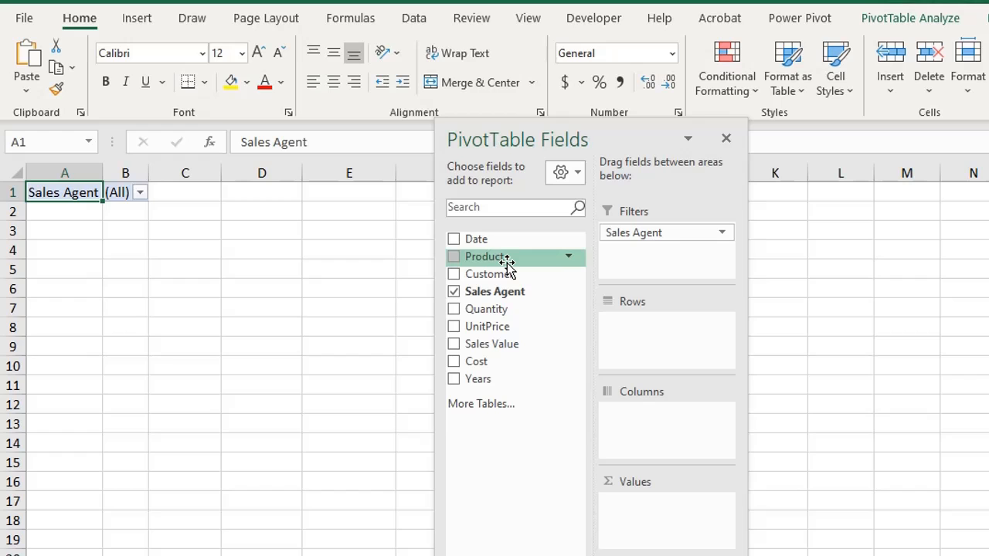
left_click_drag(506, 267, 622, 340)
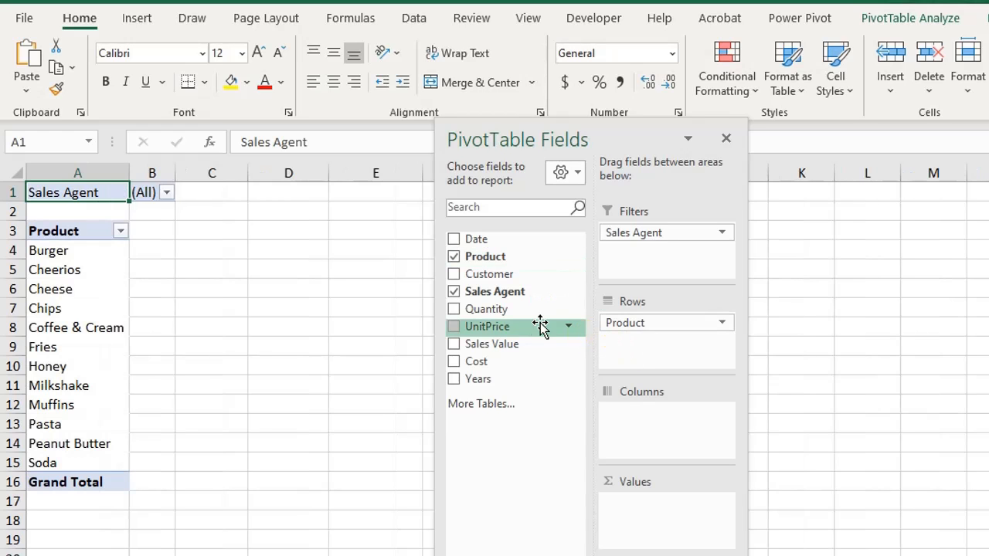
left_click_drag(522, 345, 657, 532)
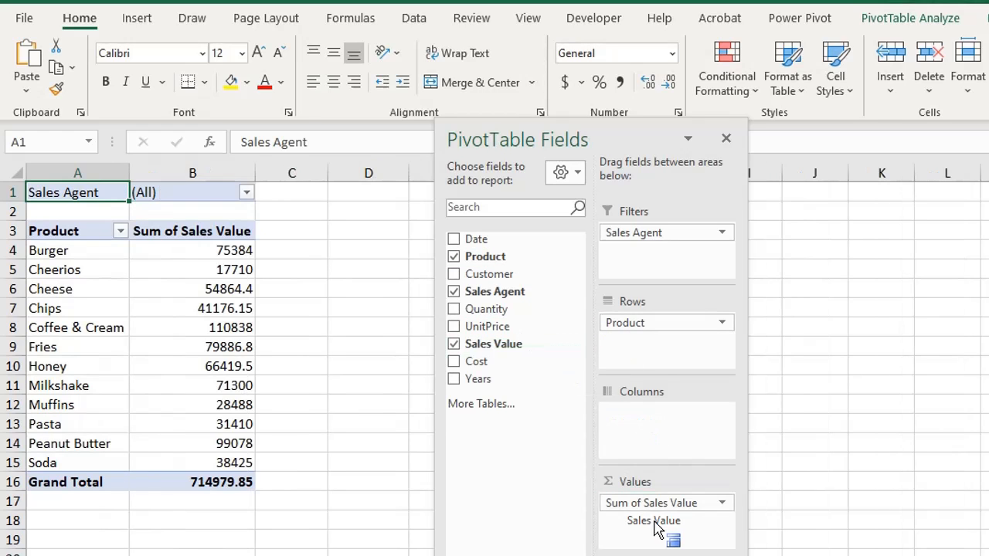
- Remove Sales Agent from the report filters to check whether report filter pages are available, and add the field back
left_click(922, 19)
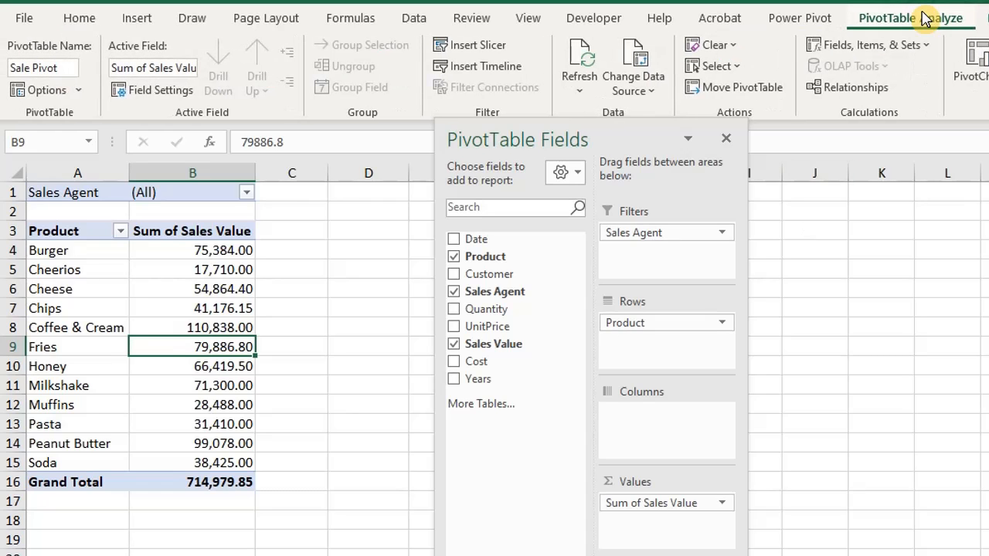
left_click(81, 91)
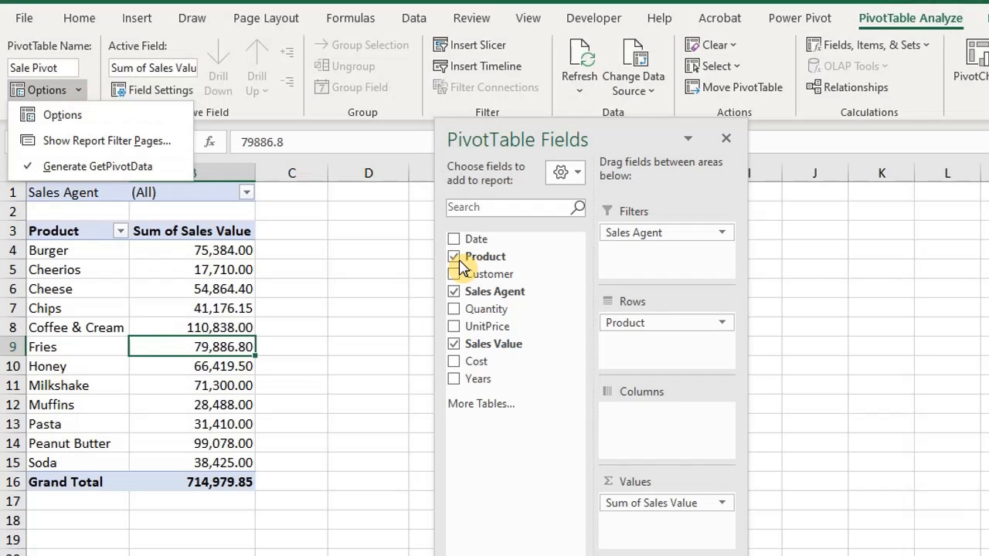
left_click(638, 234)
left_click_drag(637, 234, 335, 292)
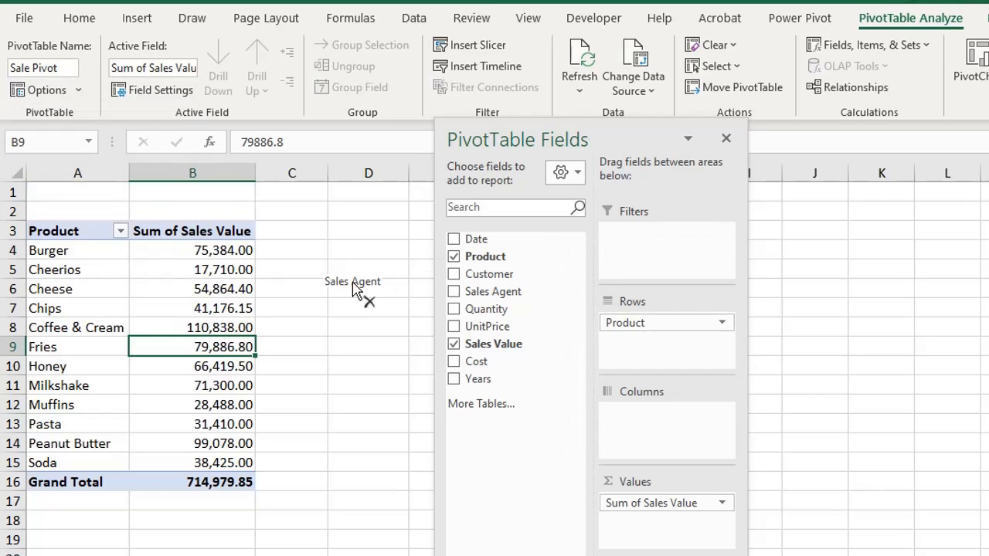
left_click(80, 91)
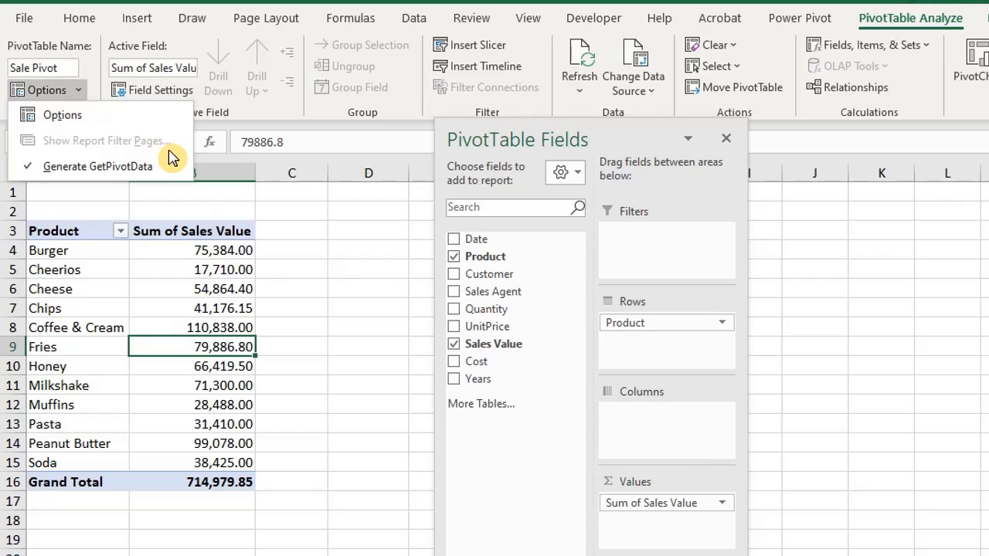
left_click_drag(515, 297, 652, 249)
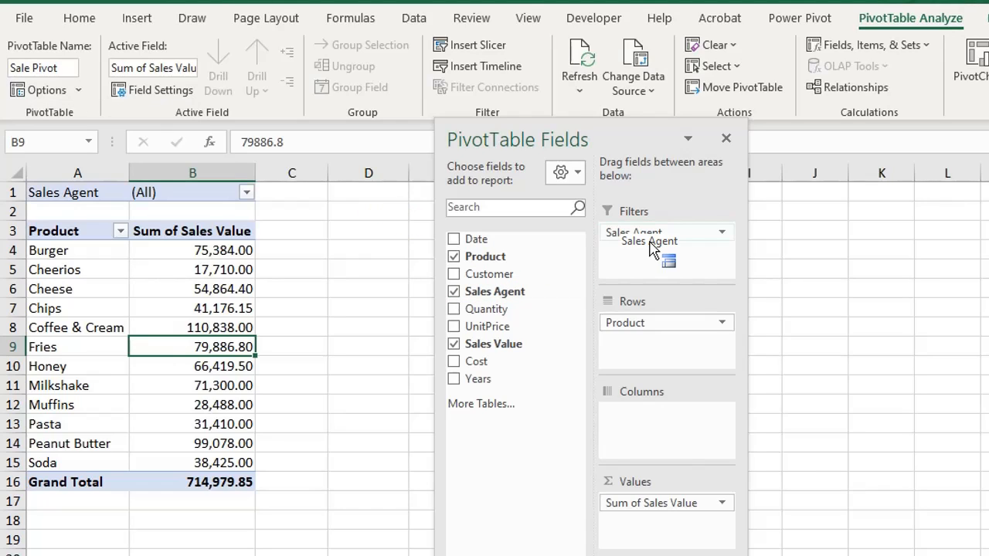
- Generate separate report filter pages for each item of the Sales Agent field
left_click(80, 93)
left_click(95, 141)
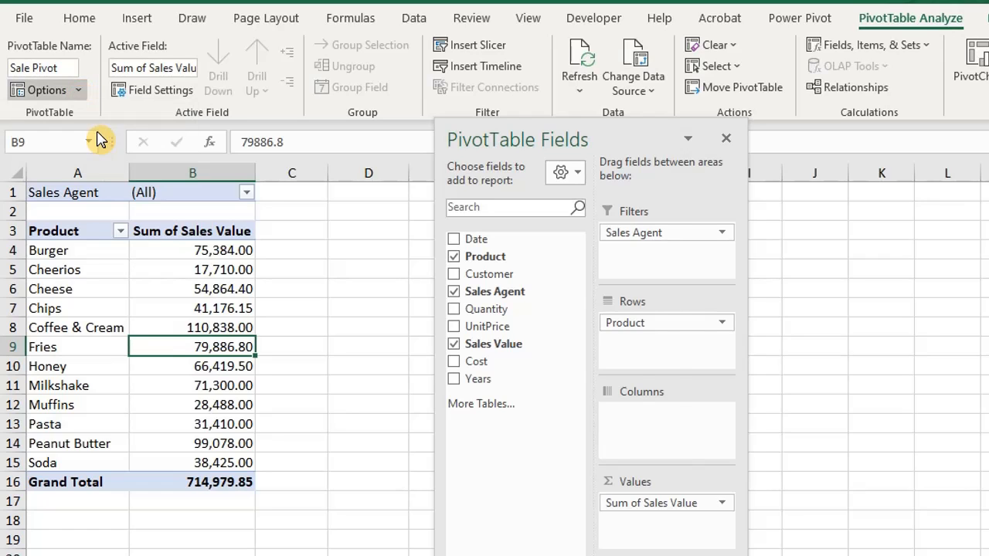
left_click_drag(462, 229, 337, 200)
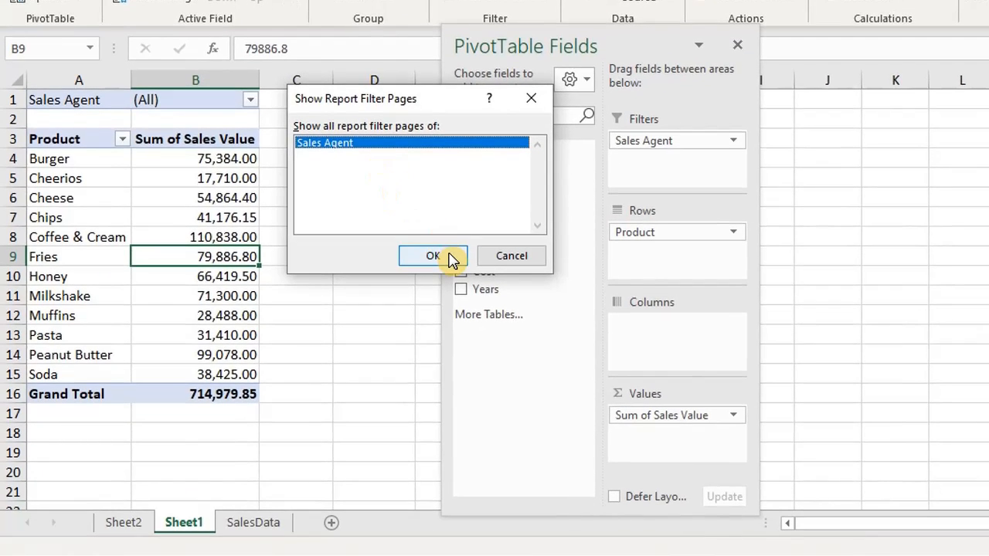
left_click(434, 255)
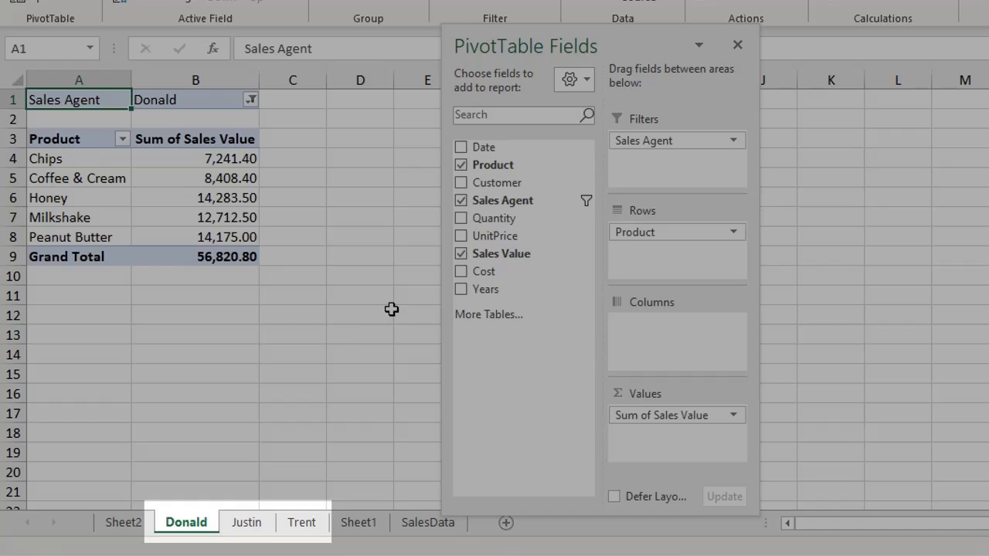
- Look through the generated worksheets of the individual sales agents
left_click(309, 524)
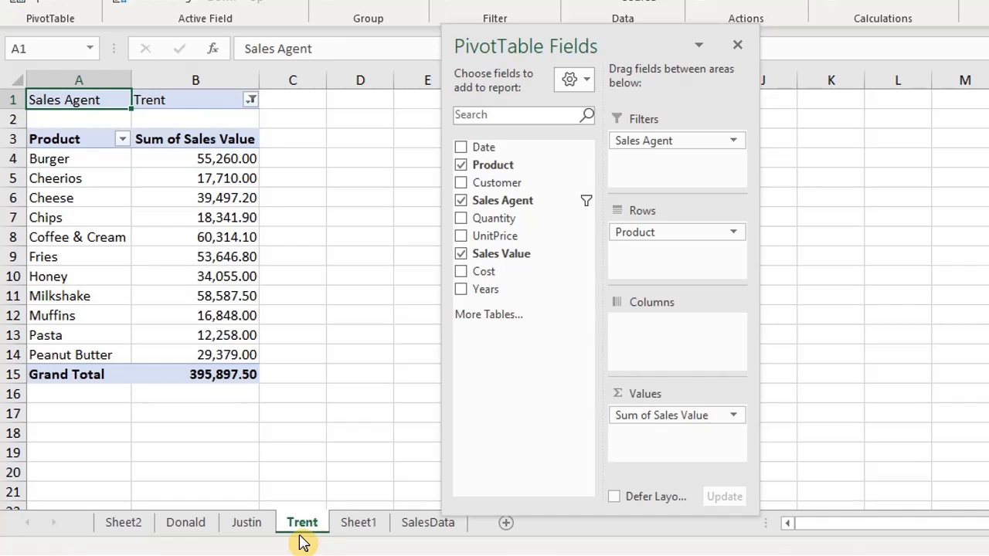
left_click(243, 532)
left_click(191, 533)
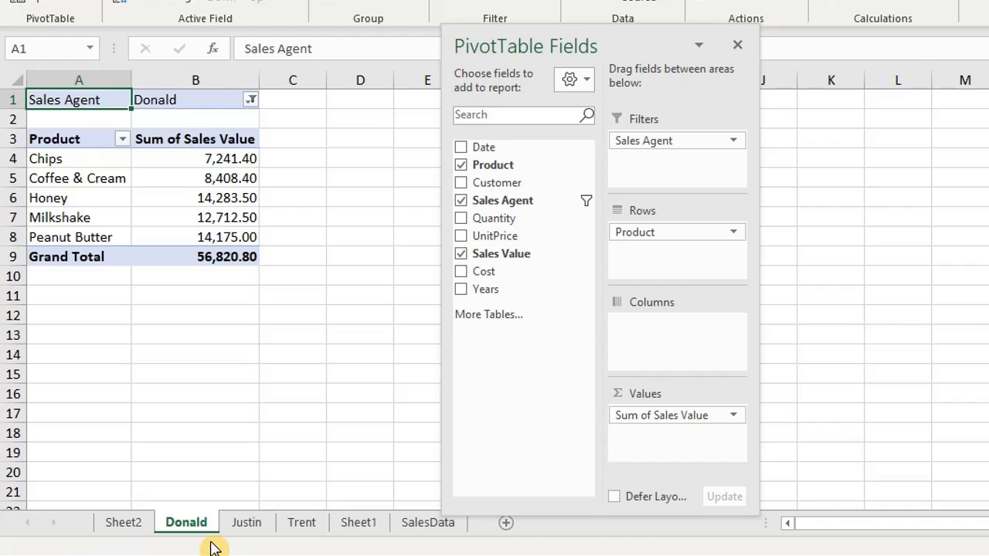
- Copy the pivot table in A1:B16 of Sheet1 to D1 and fit the widths of columns D and E
left_click(356, 524)
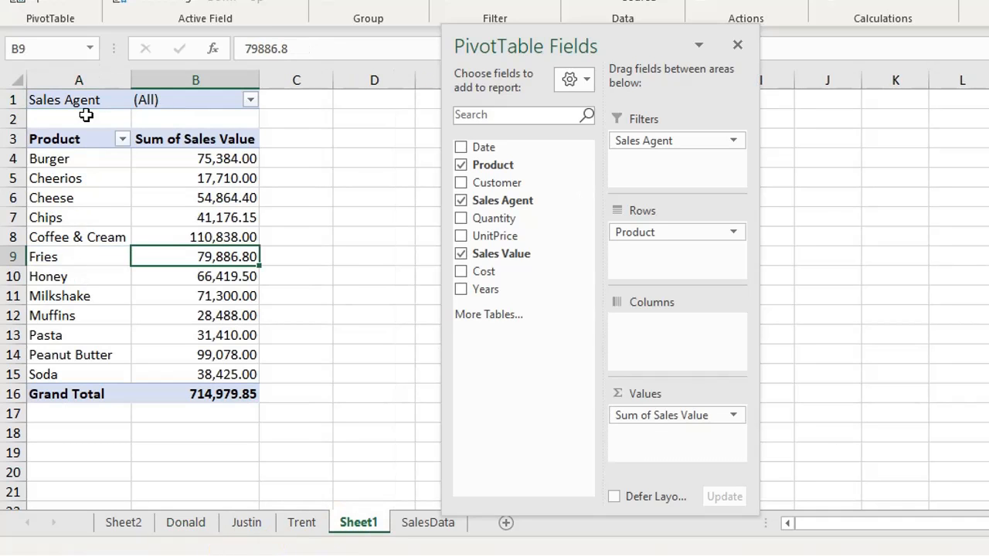
left_click_drag(67, 94, 232, 393)
key("ctrl+c")
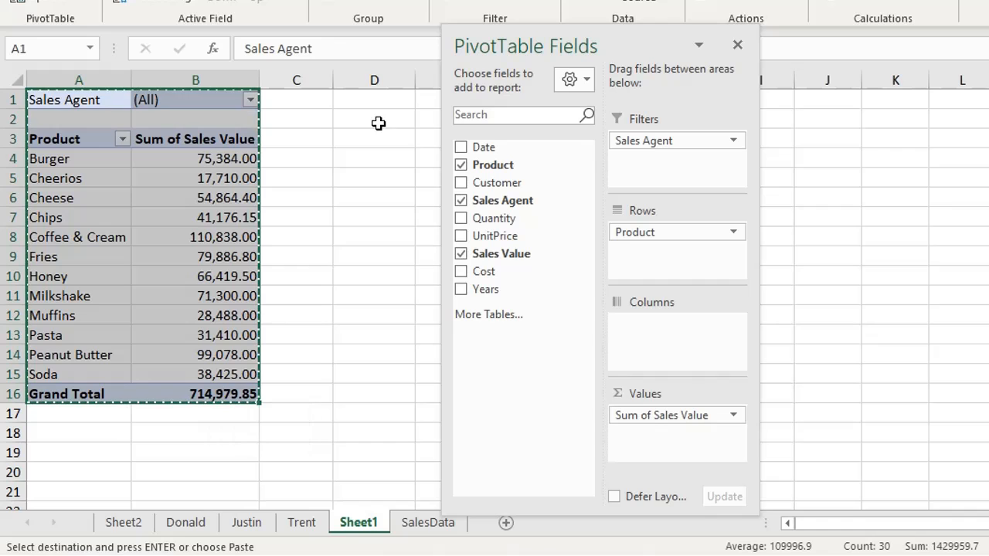
left_click(391, 101)
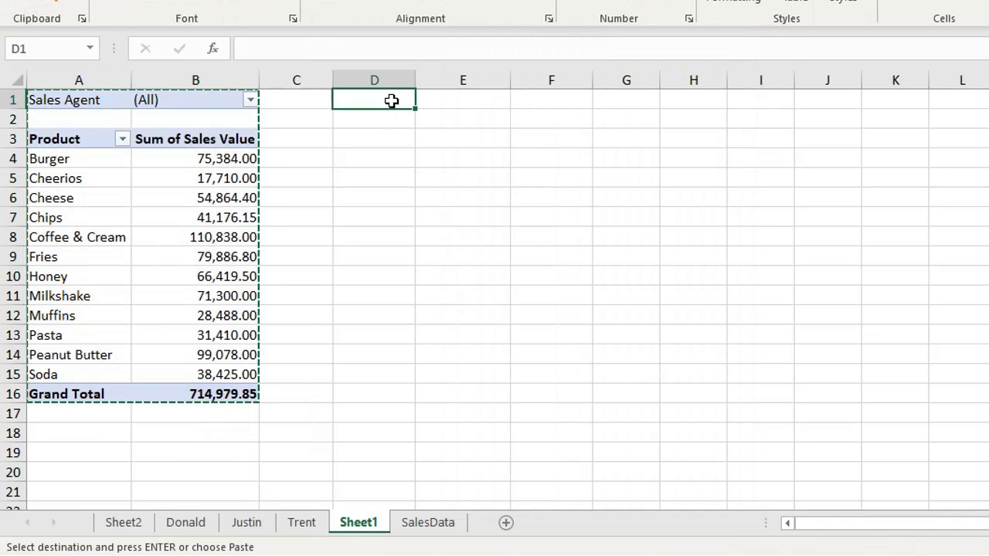
key("ctrl+v")
left_click_drag(530, 21, 693, 30)
double_click(511, 84)
double_click(415, 82)
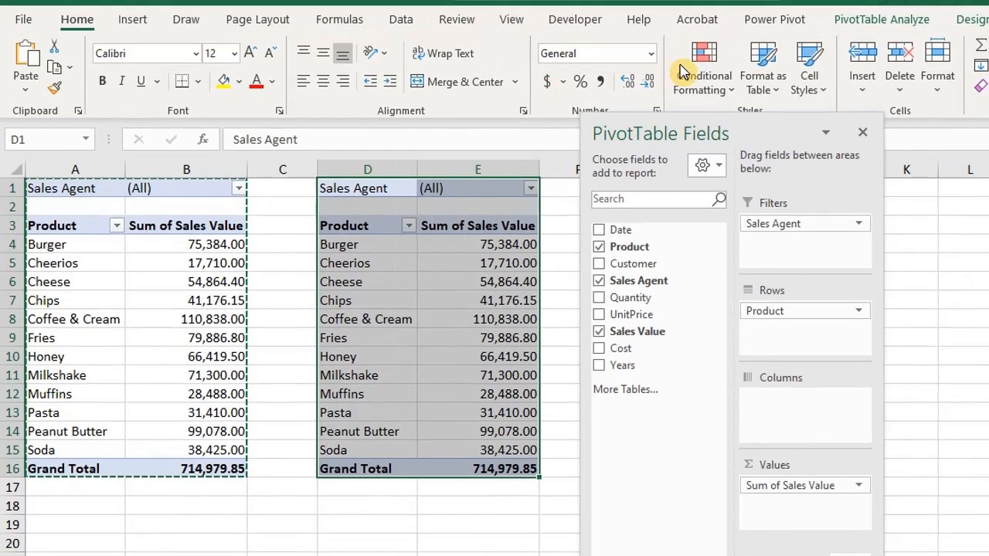
- Select the entire copied pivot table in columns D and E, including its report filter
left_click(881, 19)
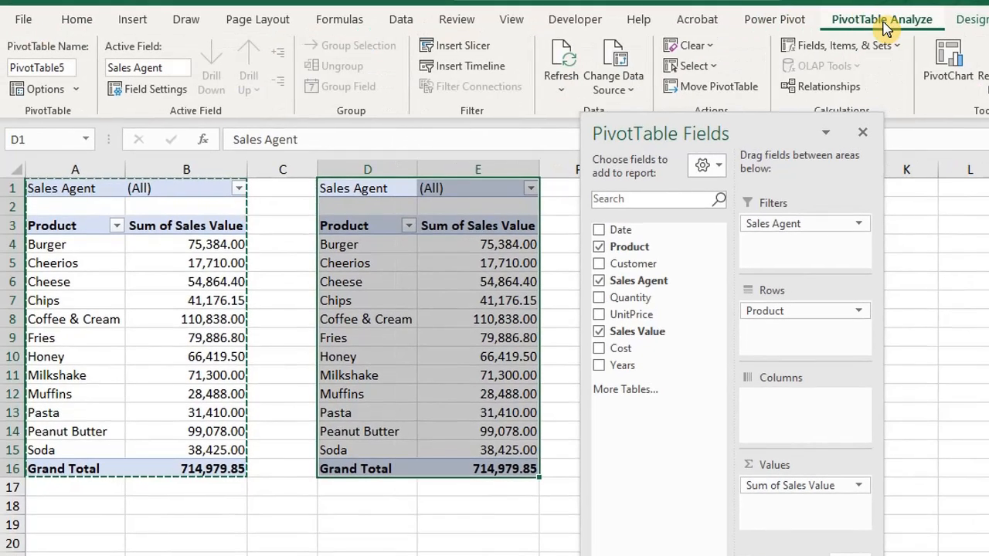
left_click(378, 251)
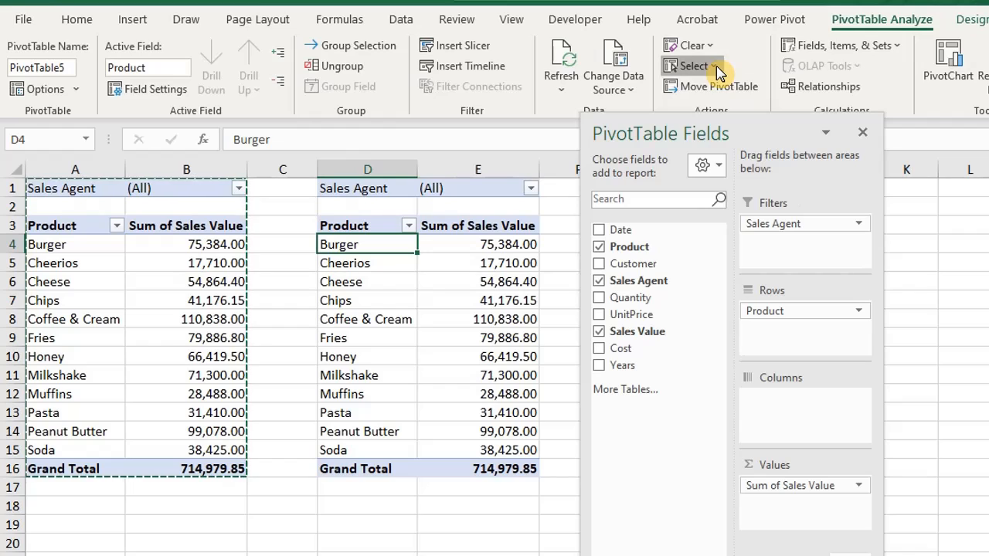
left_click(694, 66)
left_click(773, 171)
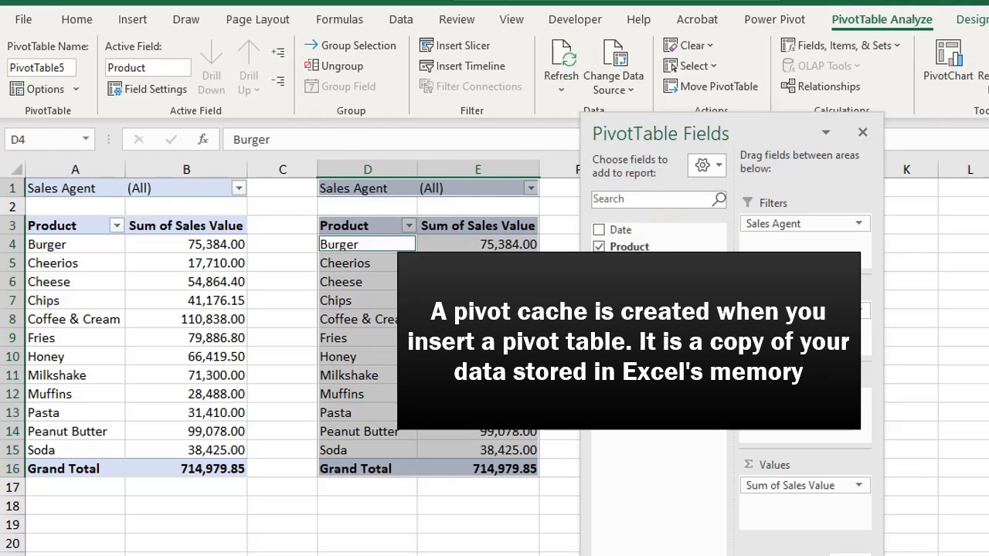
left_click(562, 263)
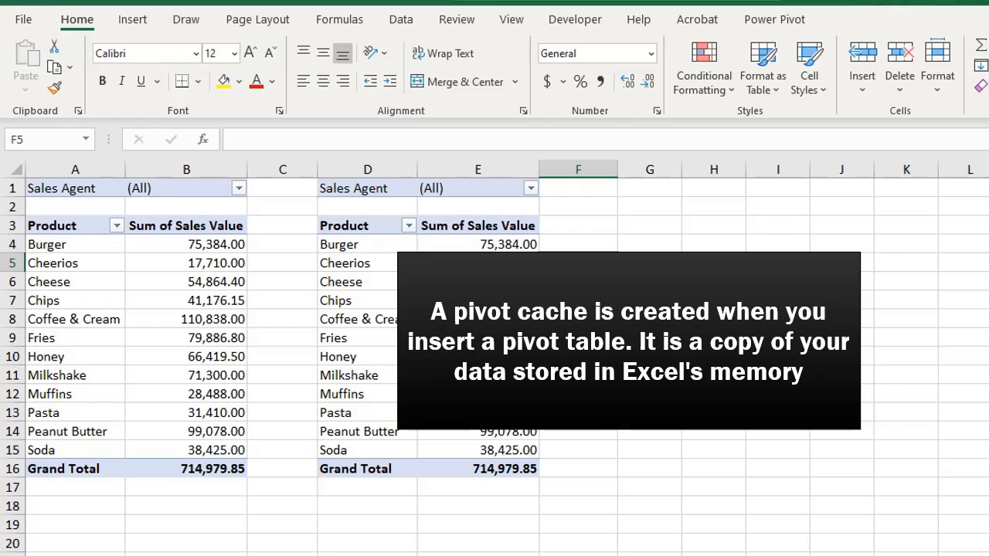
key("Left")
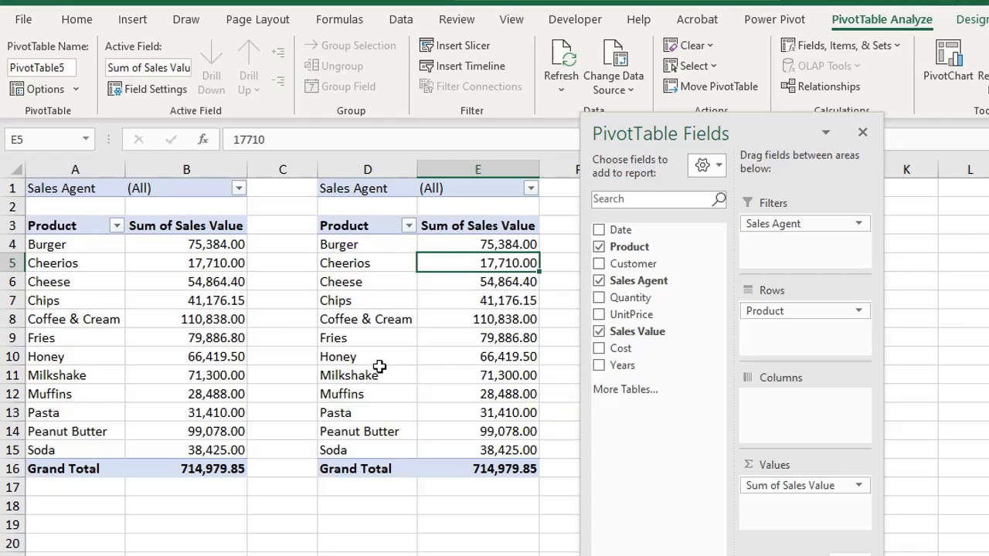
left_click(205, 337)
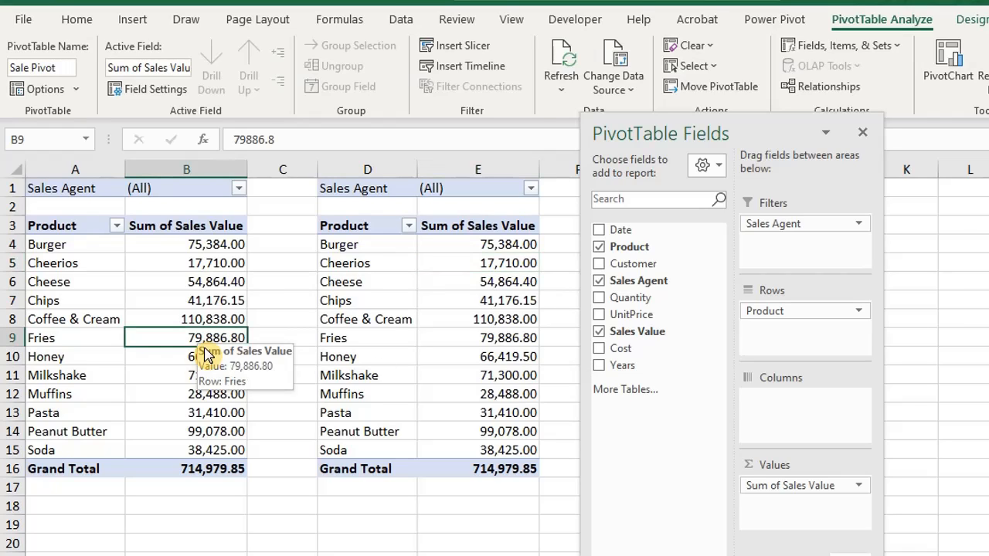